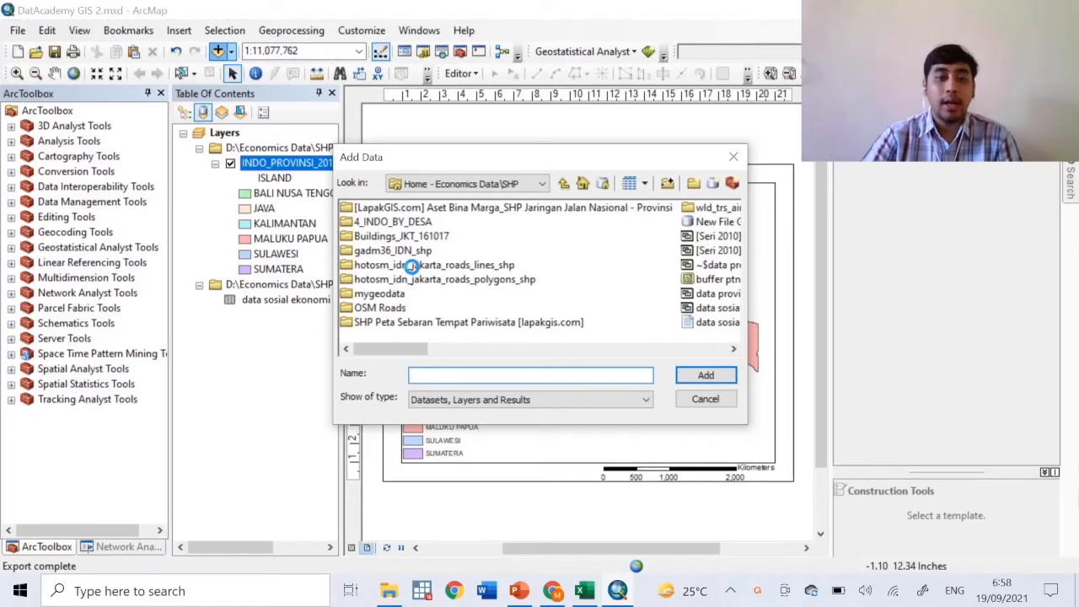
Add the ptn_point_indonesia.shp shapefile from the Economics Data\SHP folder to the map
click(734, 348)
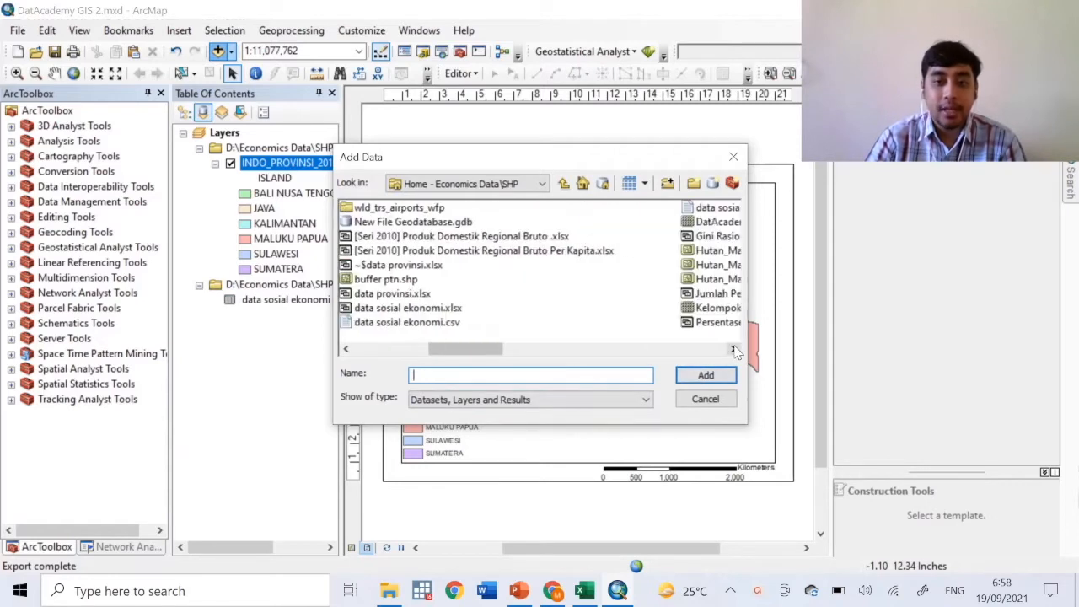
click(733, 348)
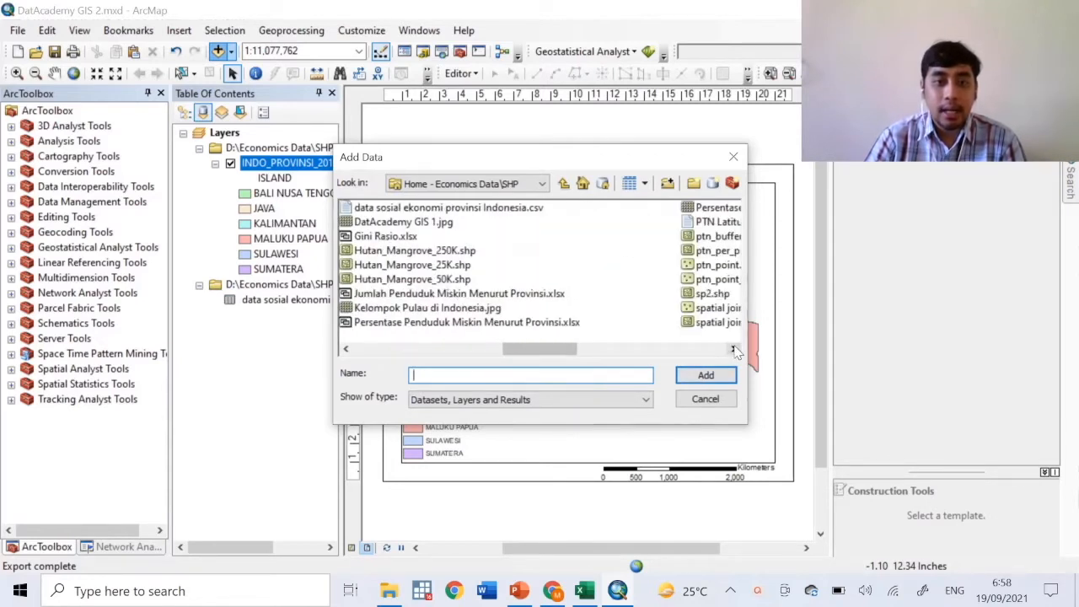
click(734, 349)
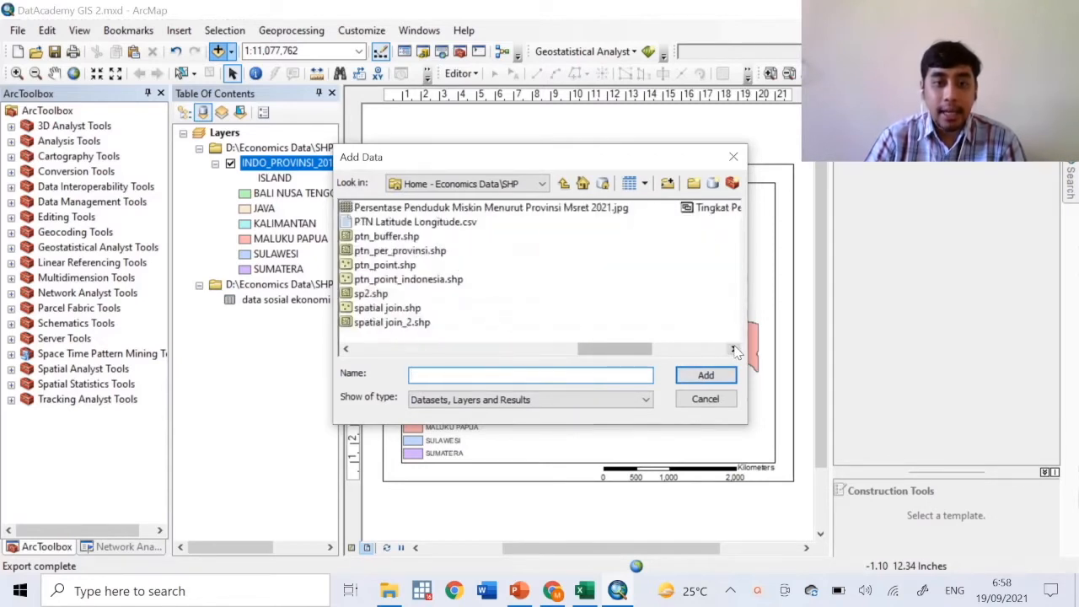
click(404, 283)
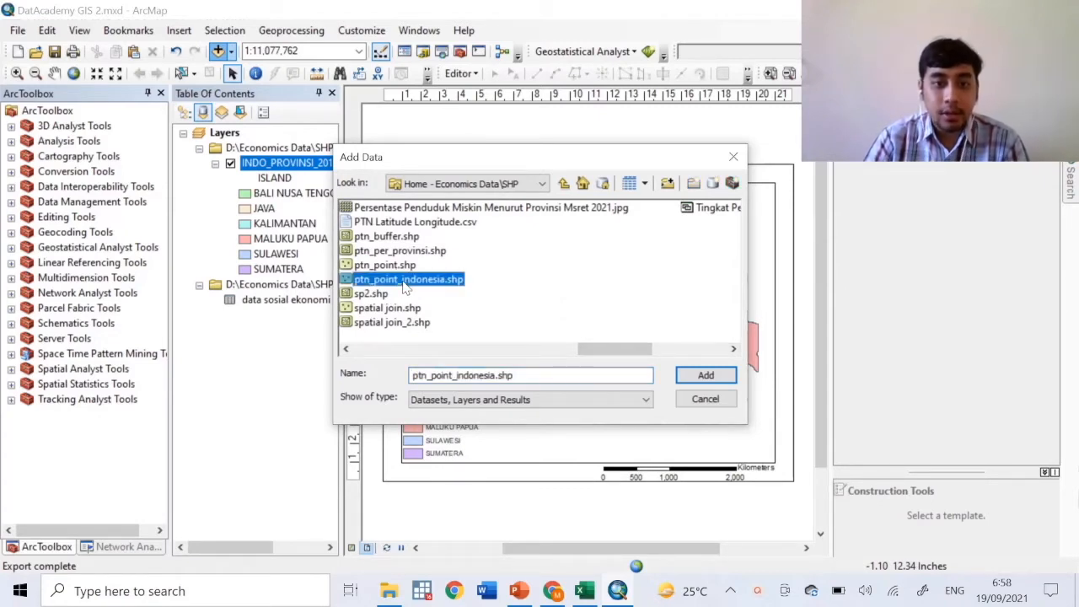
click(684, 377)
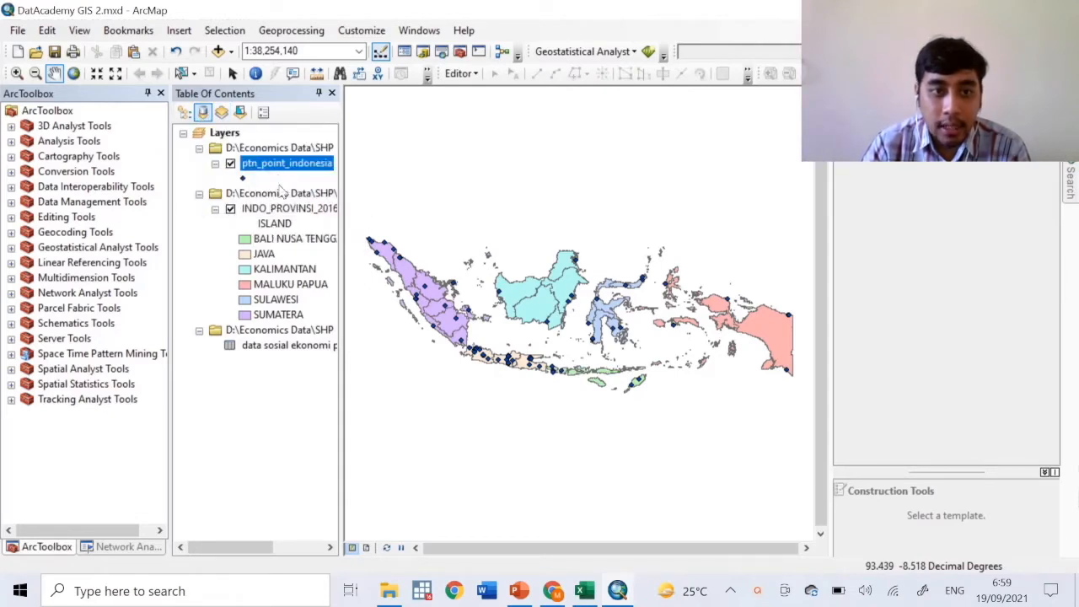
List the table of contents by drawing order, comparing it with the listing by source
click(188, 115)
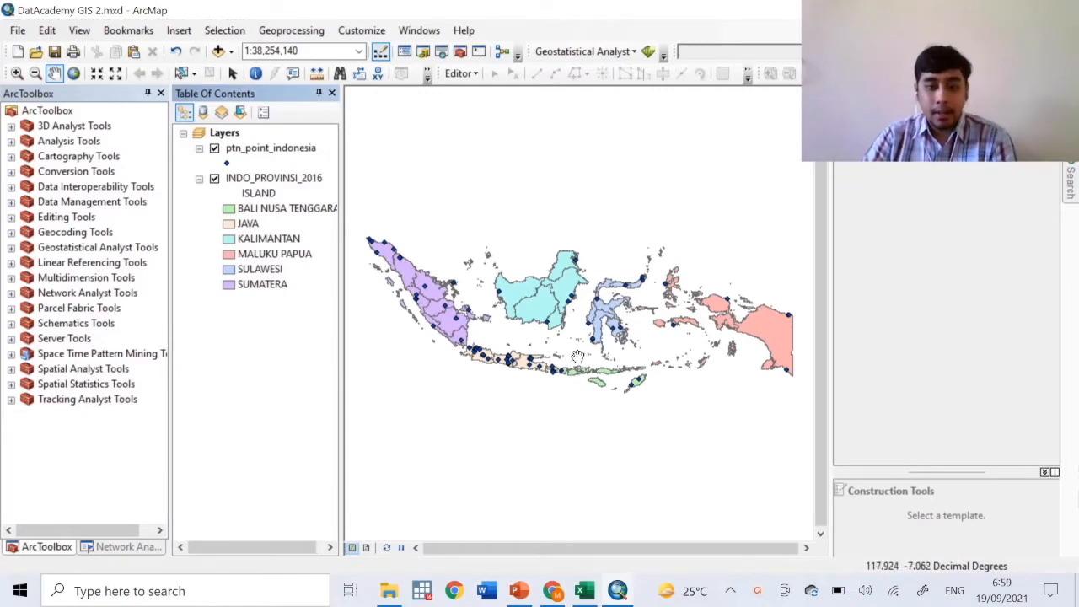
click(202, 113)
click(241, 151)
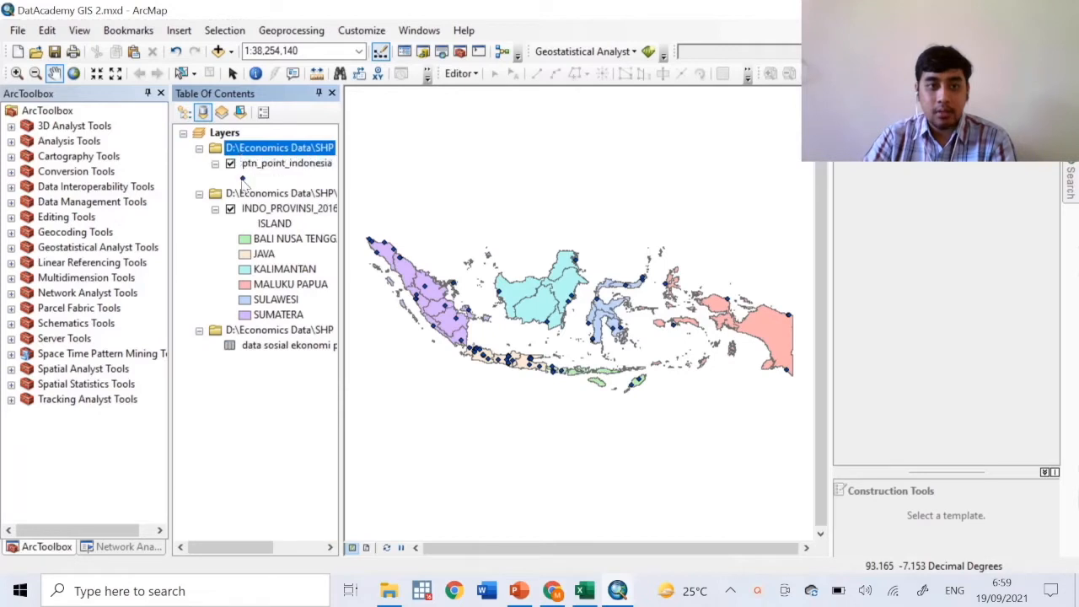
click(184, 112)
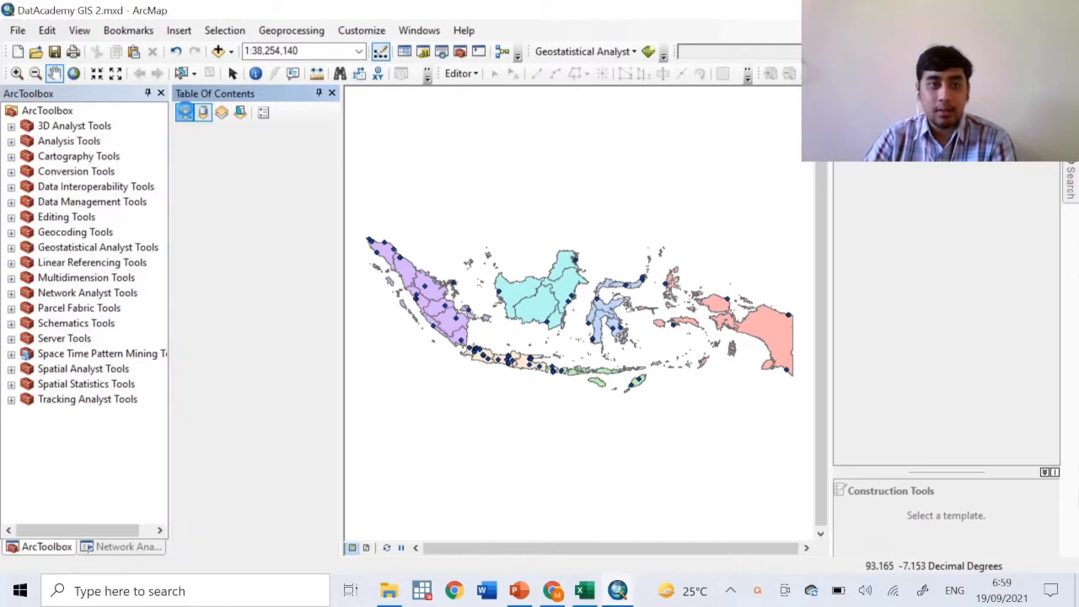
Move the ptn_point_indonesia layer below INDO_PROVINSI_2016 and then back above it
drag(268, 148, 268, 322)
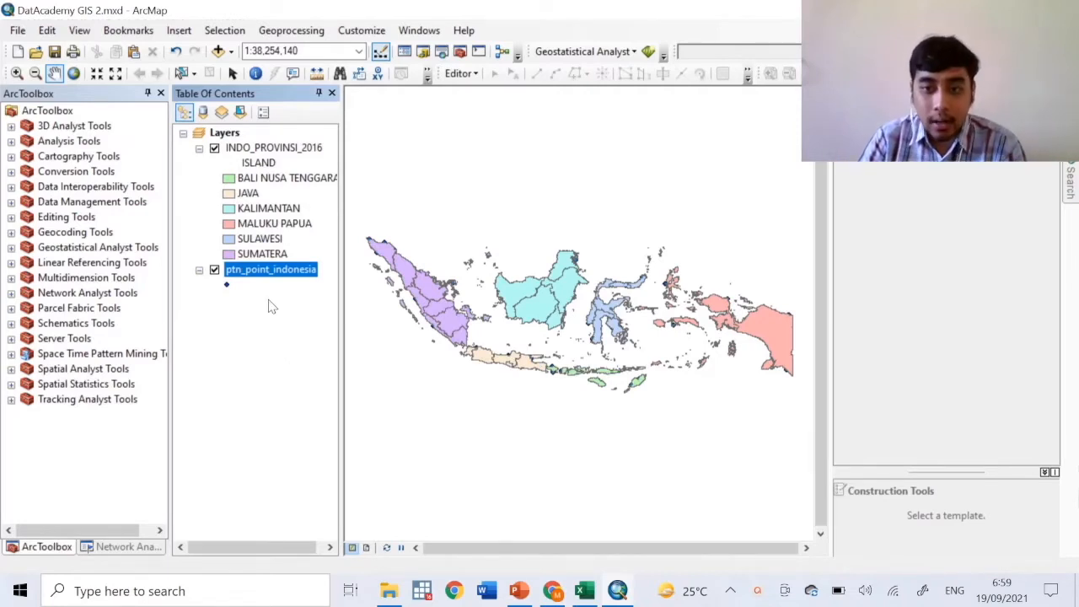
drag(274, 271, 268, 148)
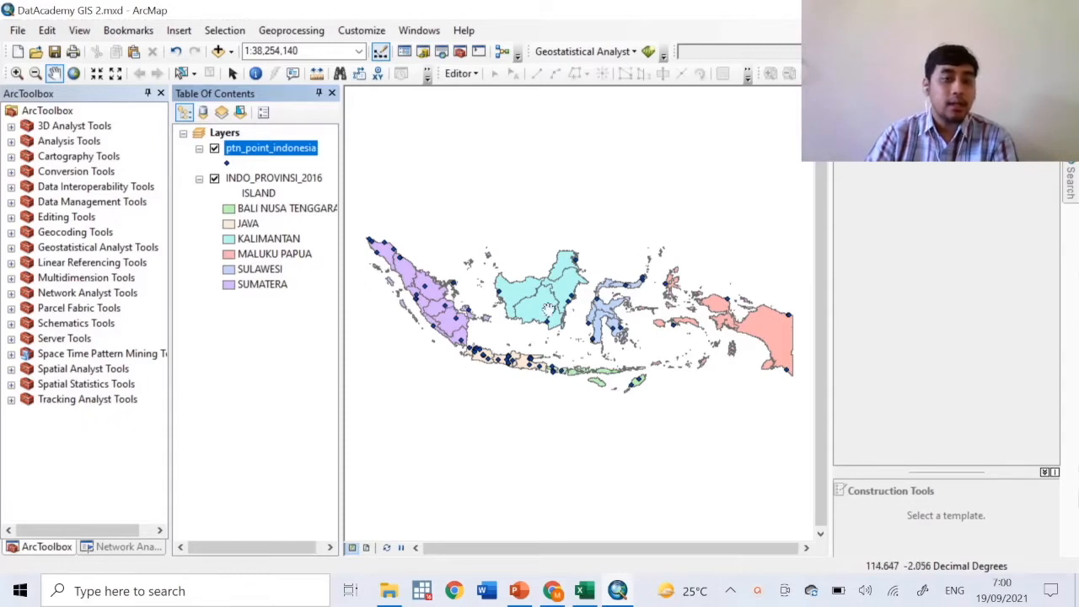
click(320, 166)
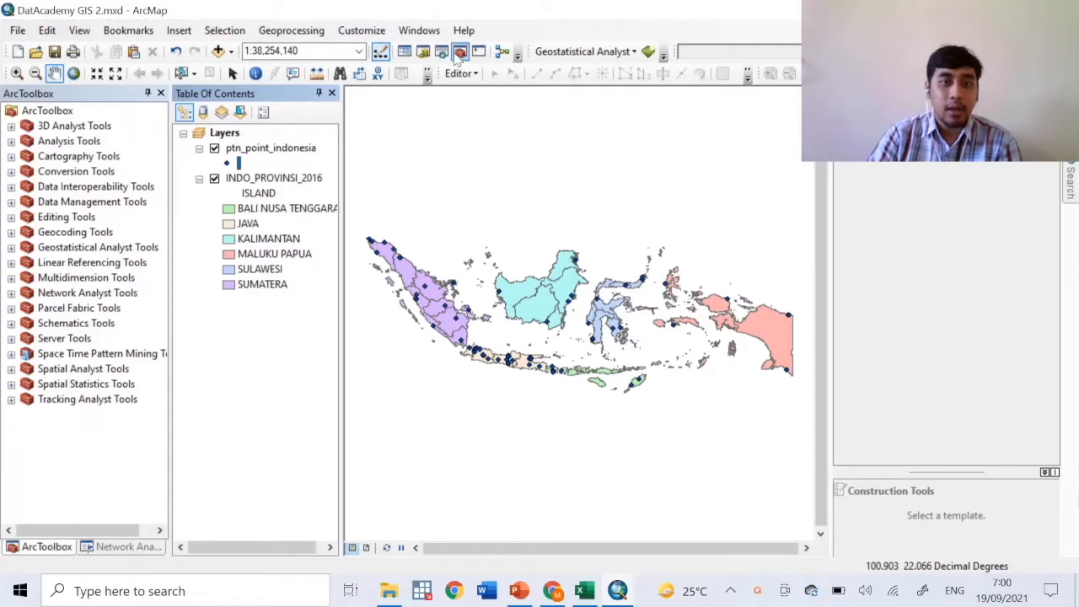
Start the Buffer tool from the Proximity analysis tools with ptn_point_indonesia as the input features
click(47, 110)
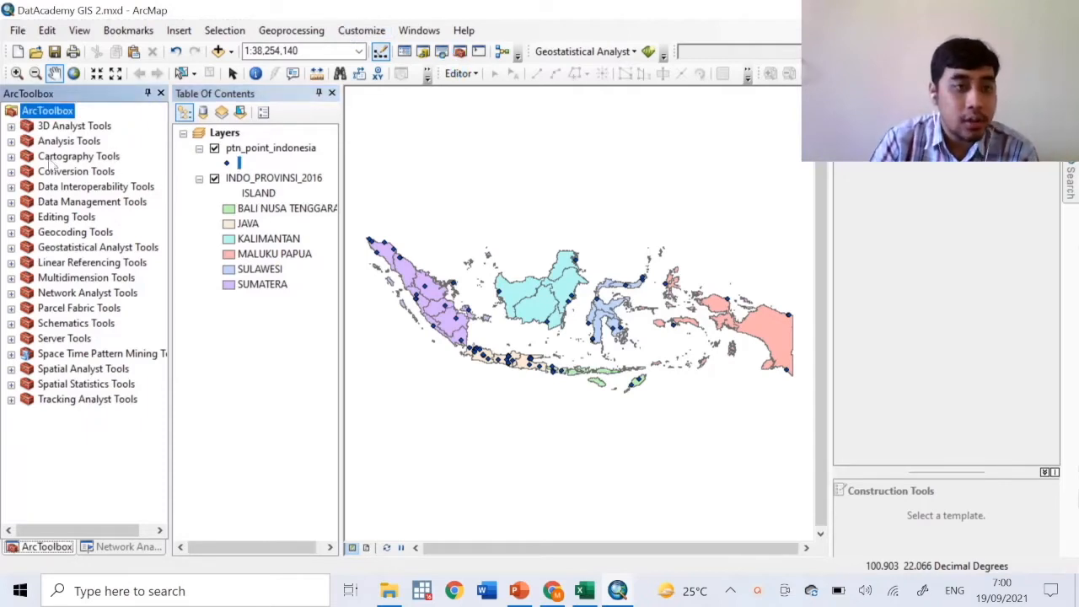
click(11, 141)
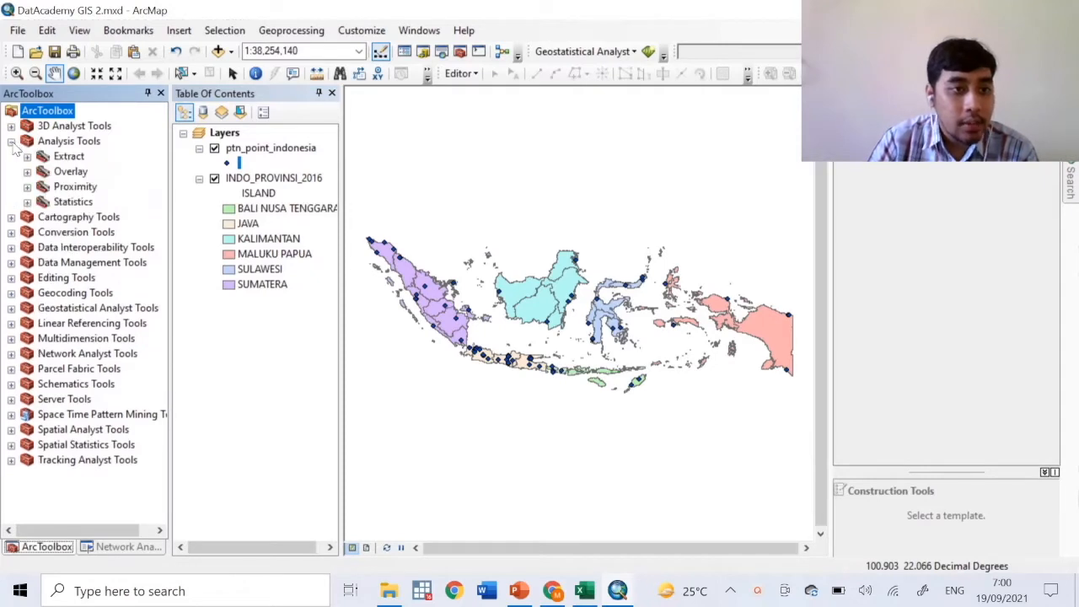
click(28, 187)
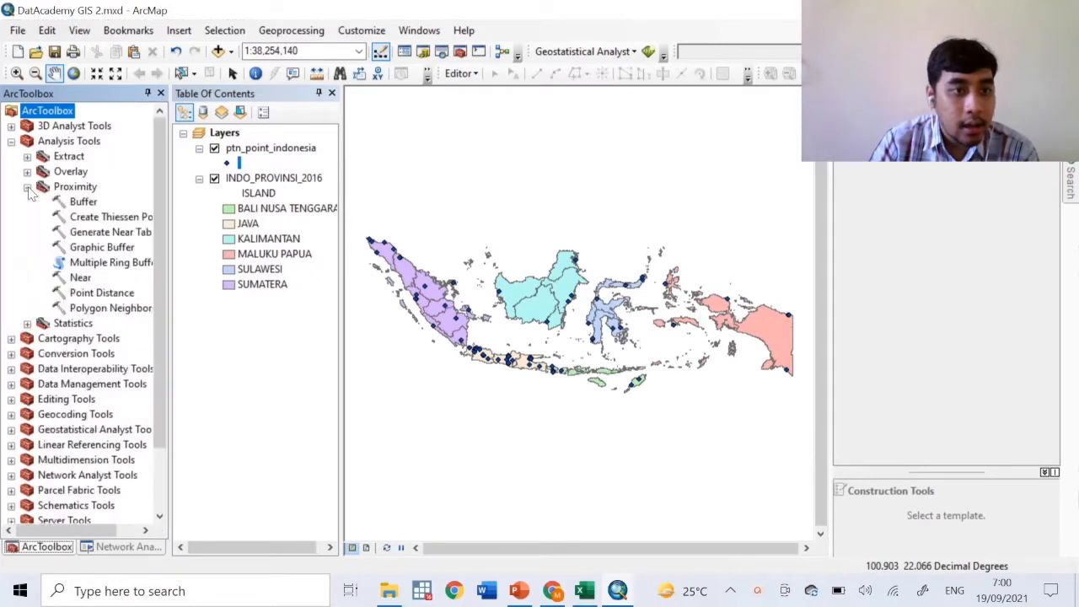
click(84, 203)
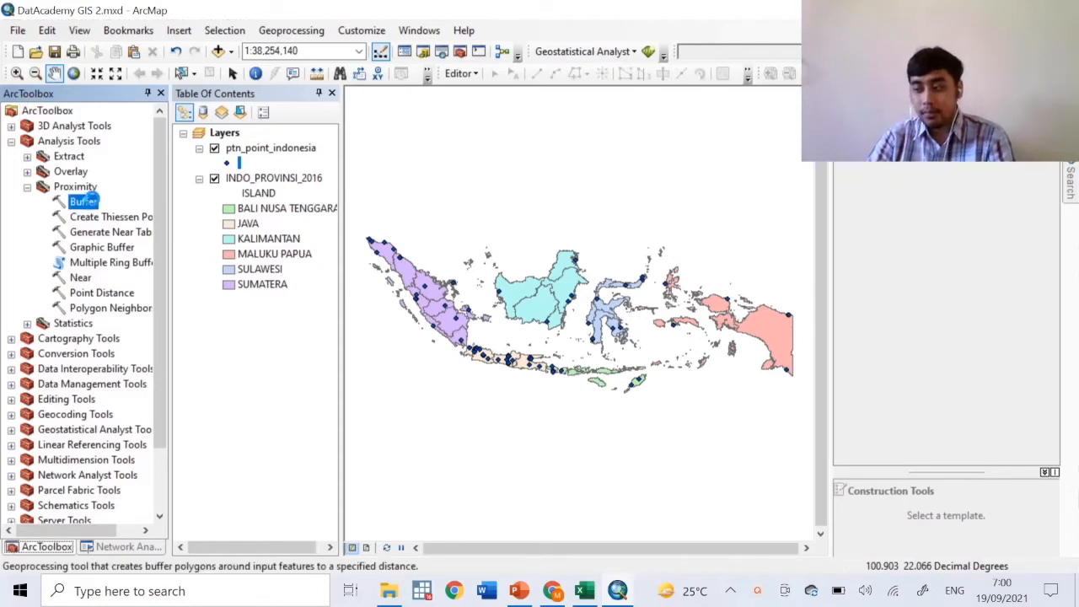
double_click(85, 202)
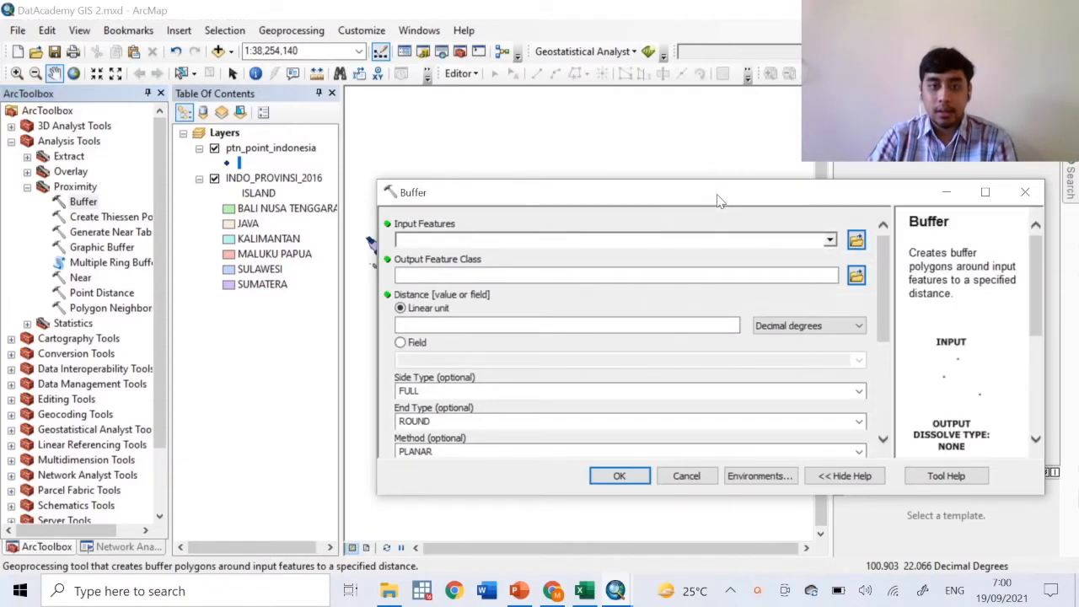
drag(717, 198, 706, 189)
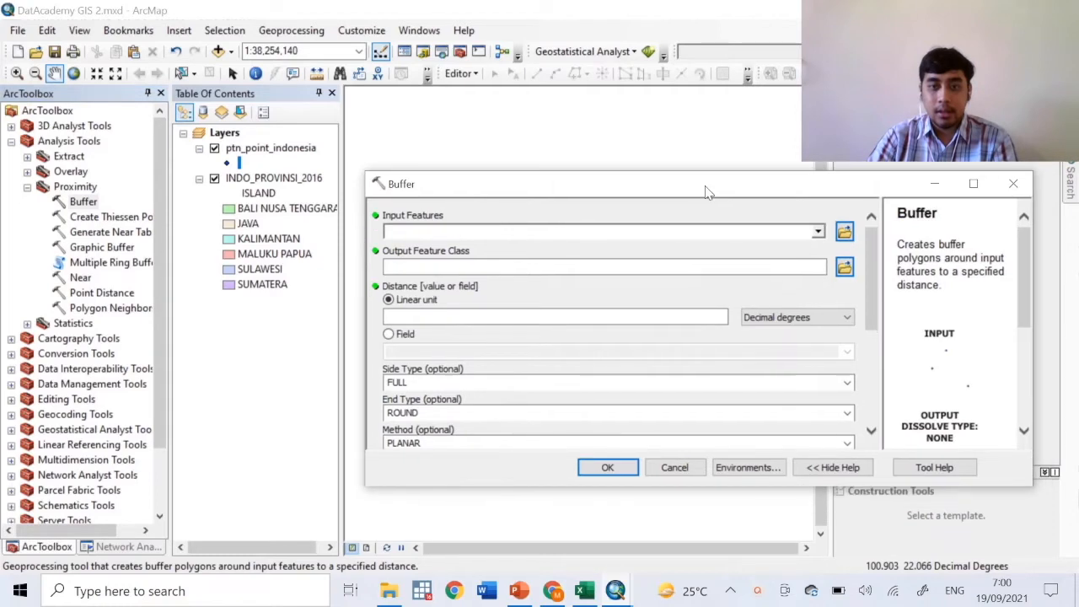
click(818, 233)
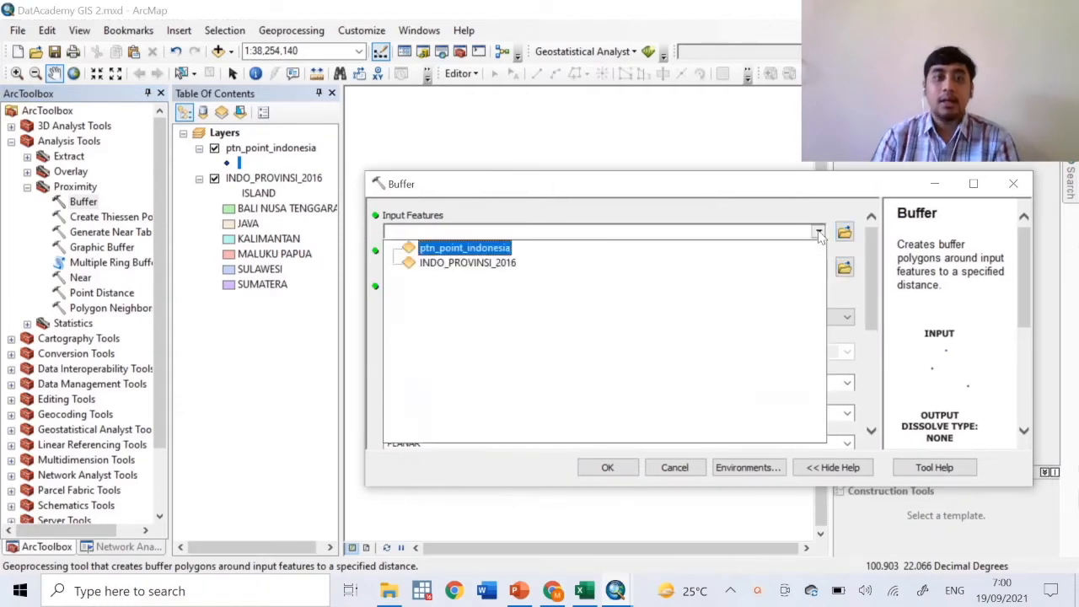
click(495, 250)
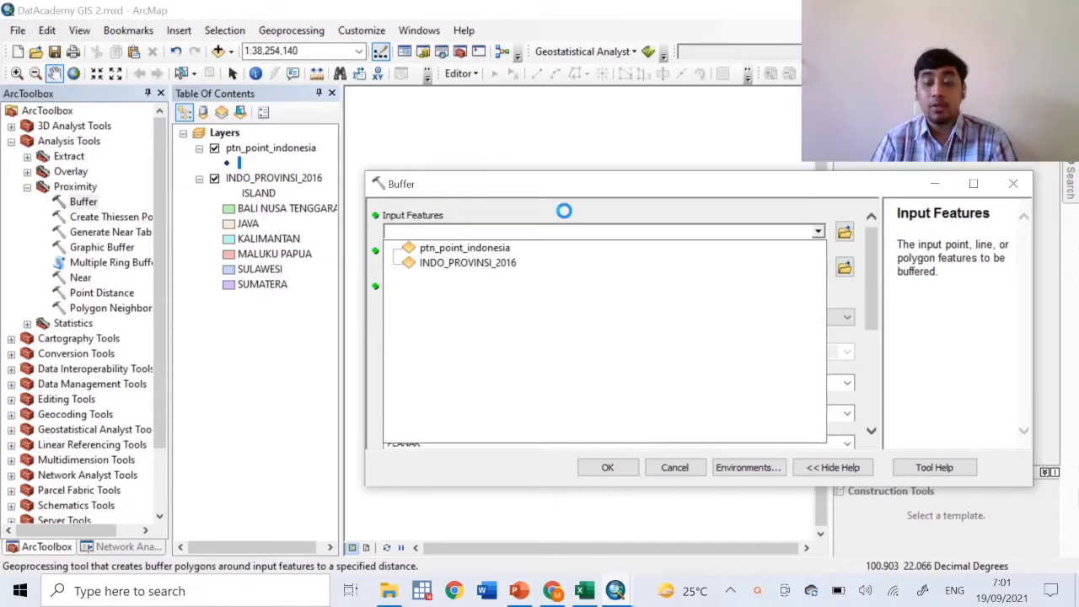
click(465, 248)
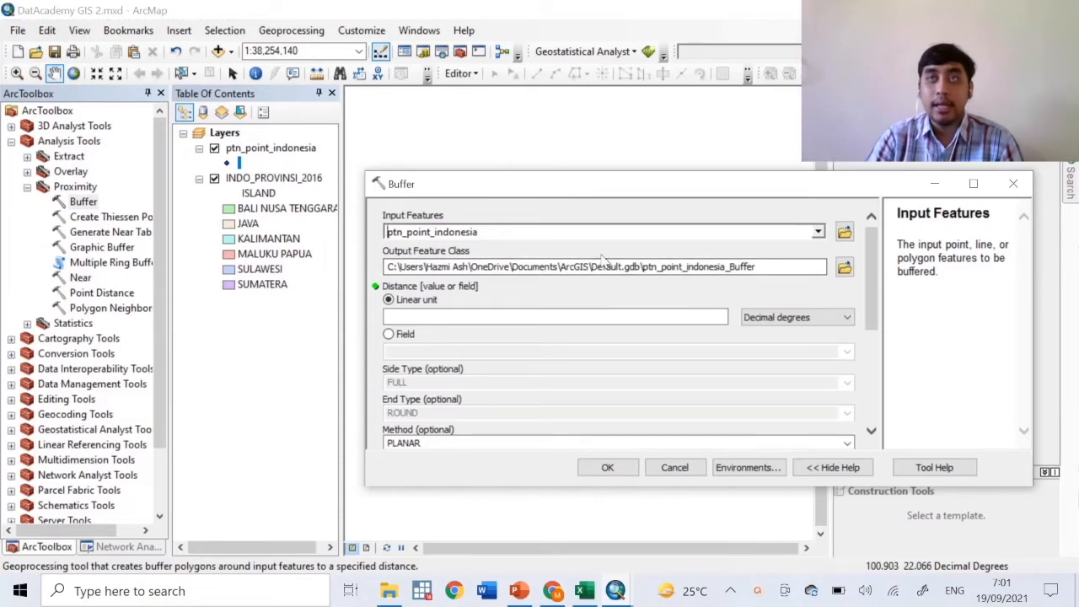
Set the buffer's output feature class to ptn_indonesia_buffer in the Economics Data\SHP folder
click(845, 268)
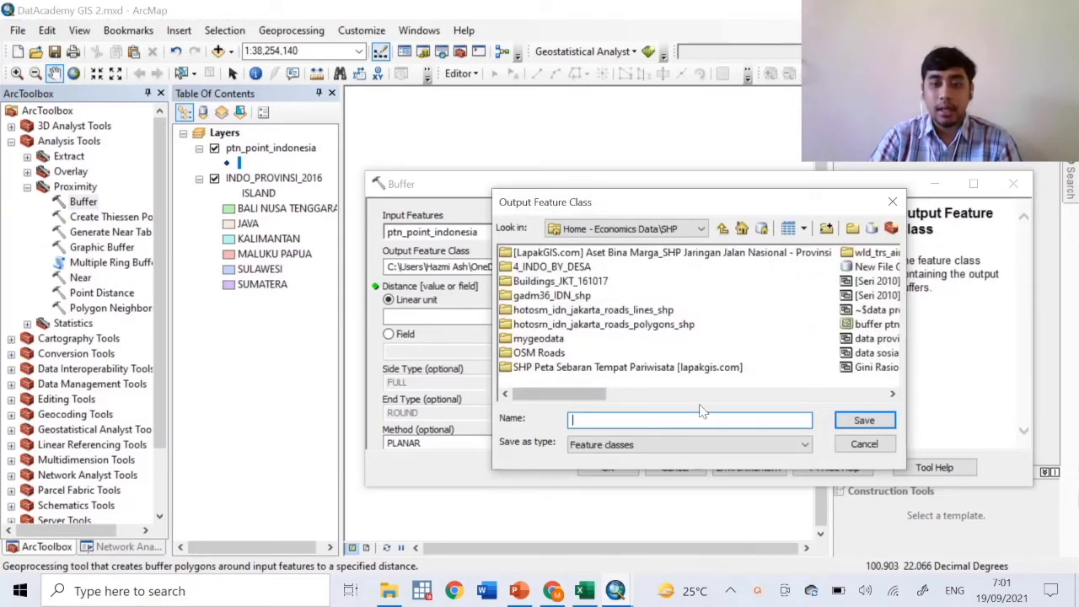
click(892, 202)
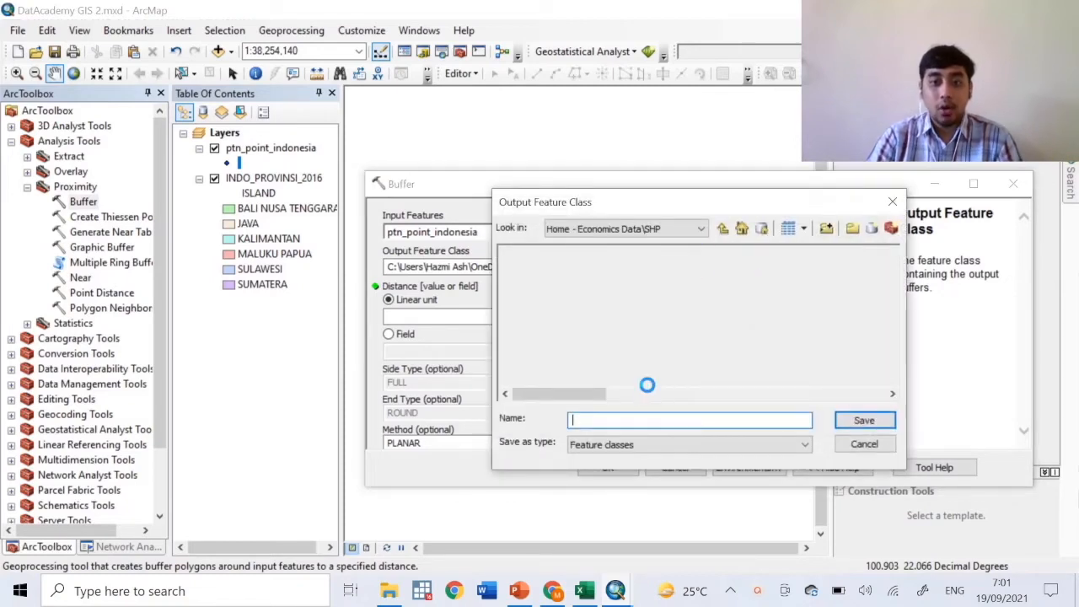
text(ptn)
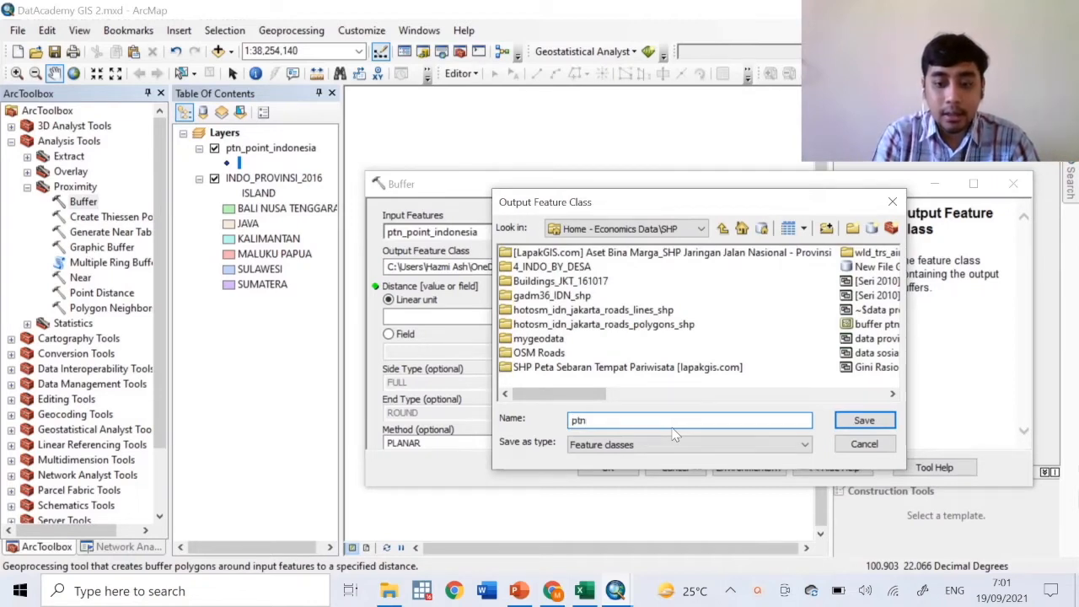
text(buff)
key(BackSpace)
key(BackSpace)
key(BackSpace)
key(BackSpace)
text(indo)
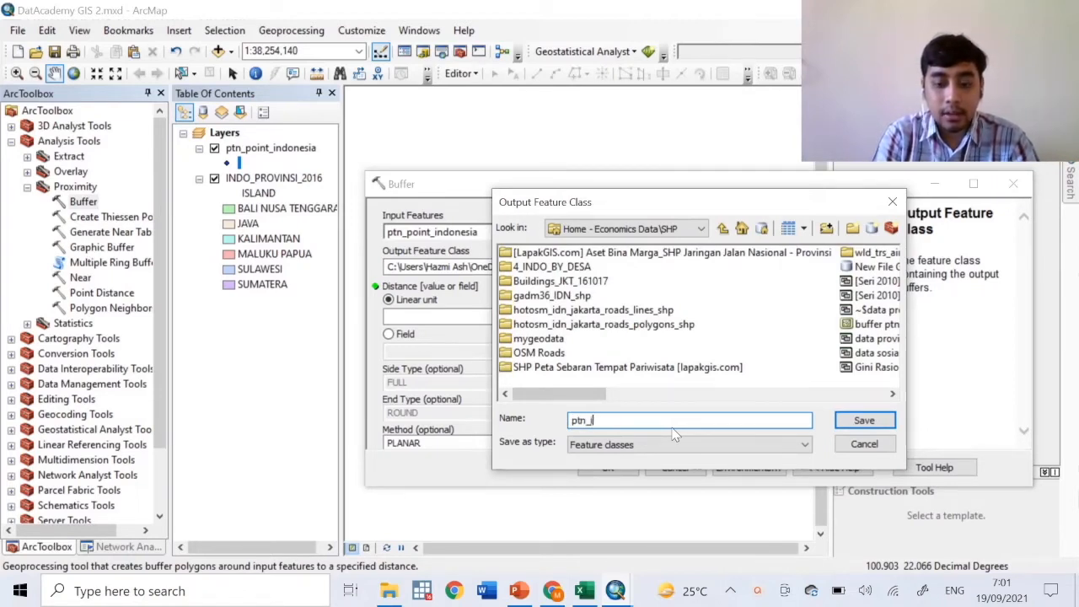
text(nesi)
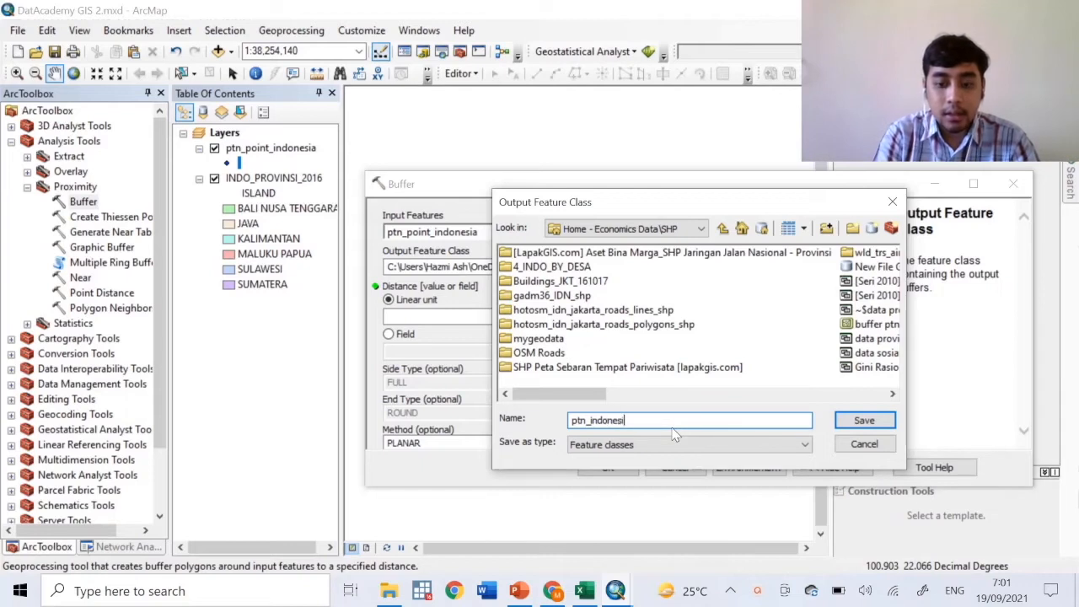
text(a_buffer)
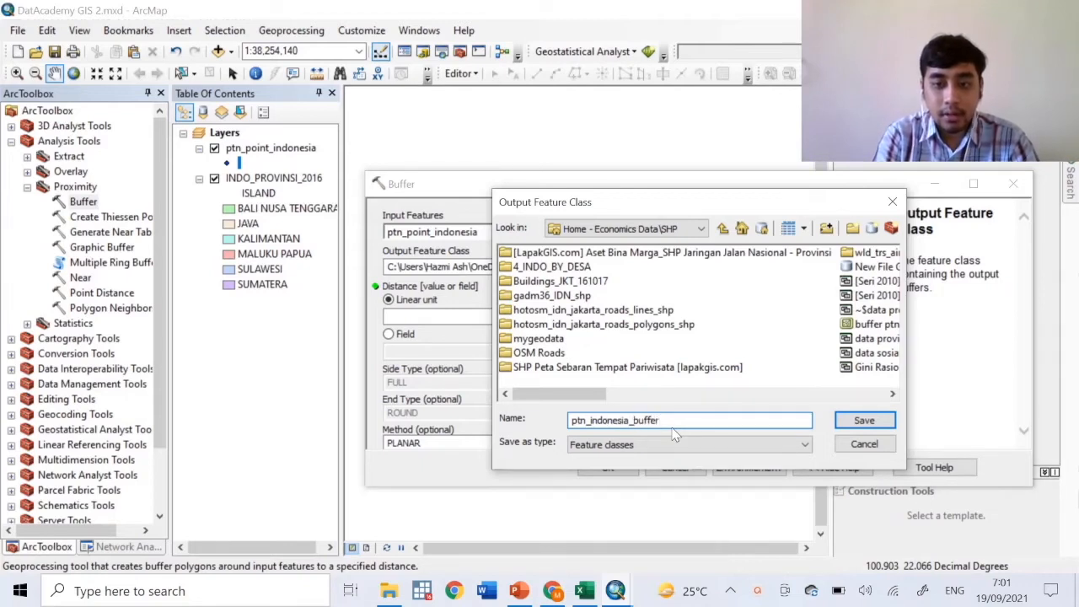
key(Return)
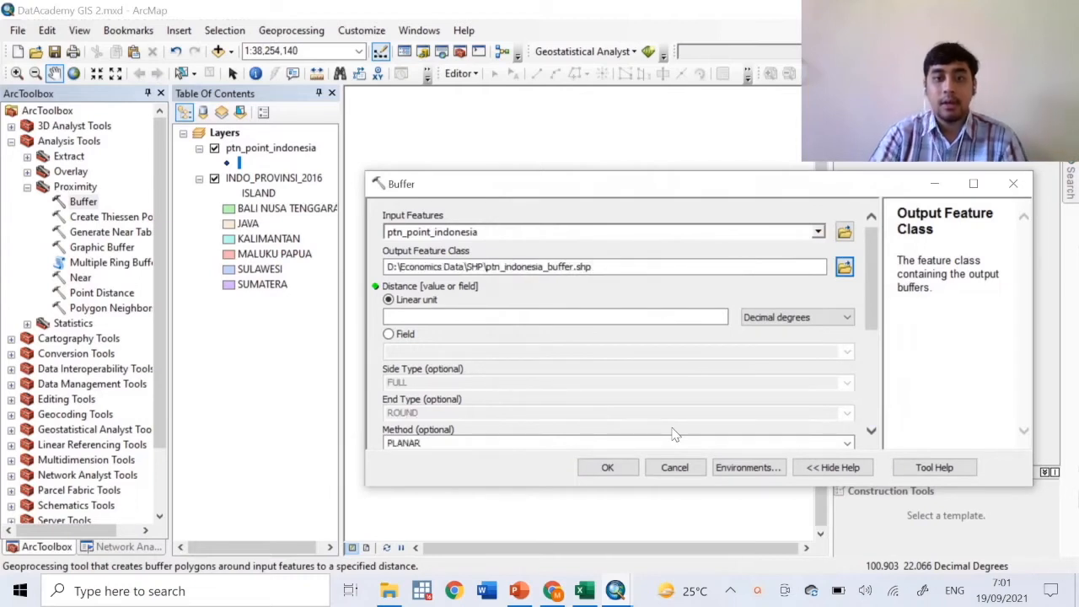
Set the buffer distance to a linear unit of 50 kilometers
click(715, 314)
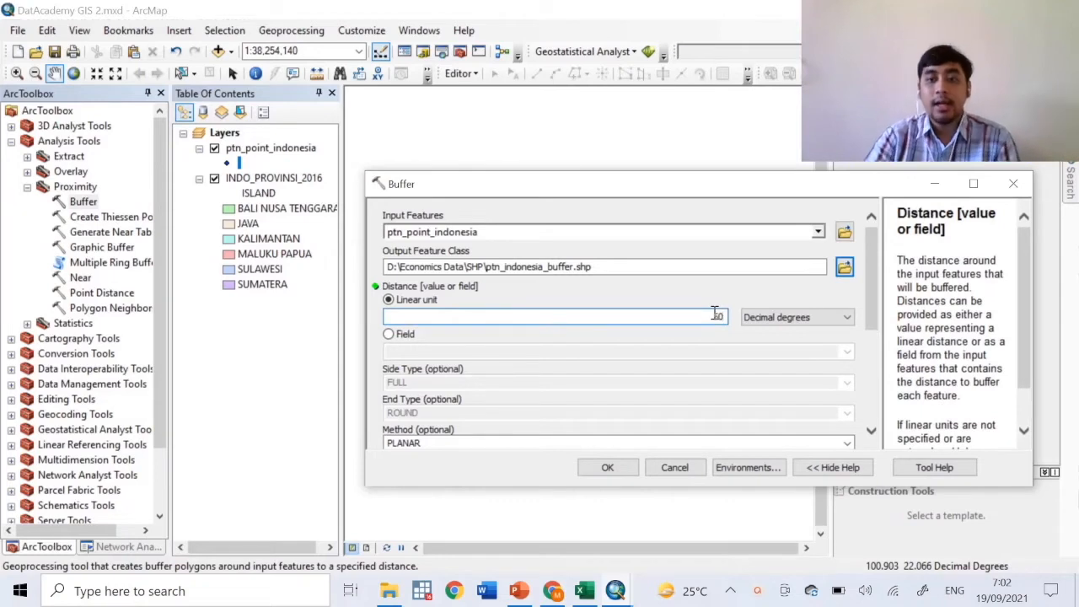
click(841, 318)
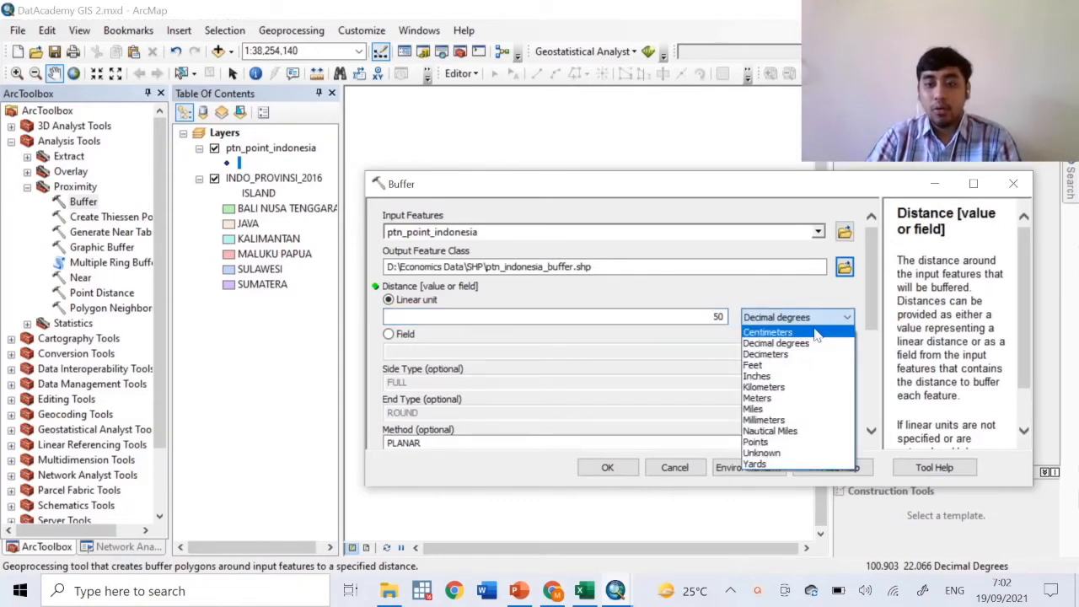
click(806, 387)
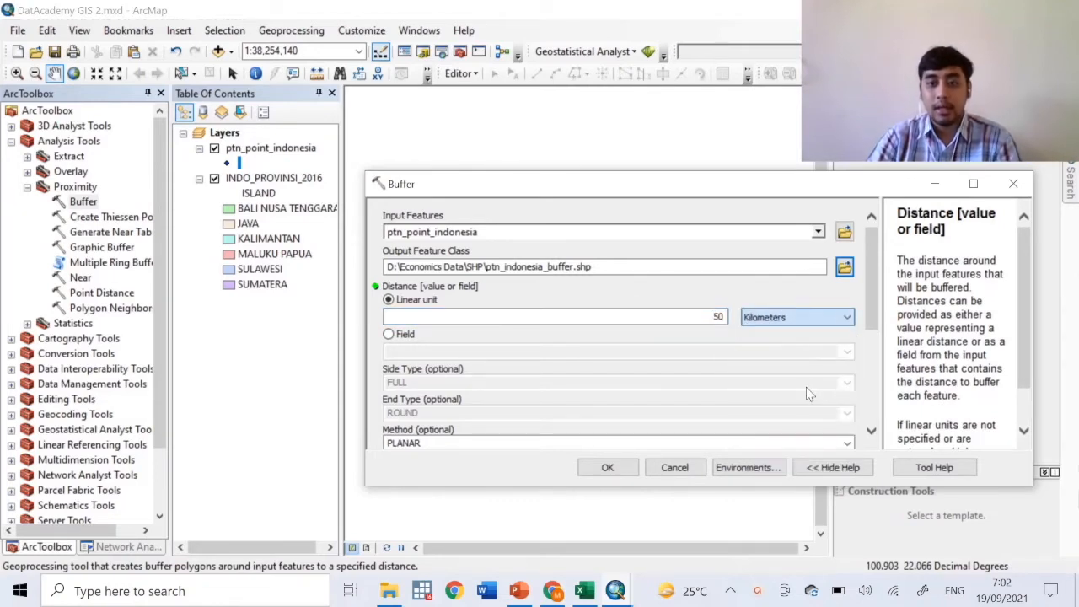
click(847, 318)
click(847, 318)
Set the buffer's dissolve type to ALL and read the help on the dissolve options
drag(868, 307, 828, 362)
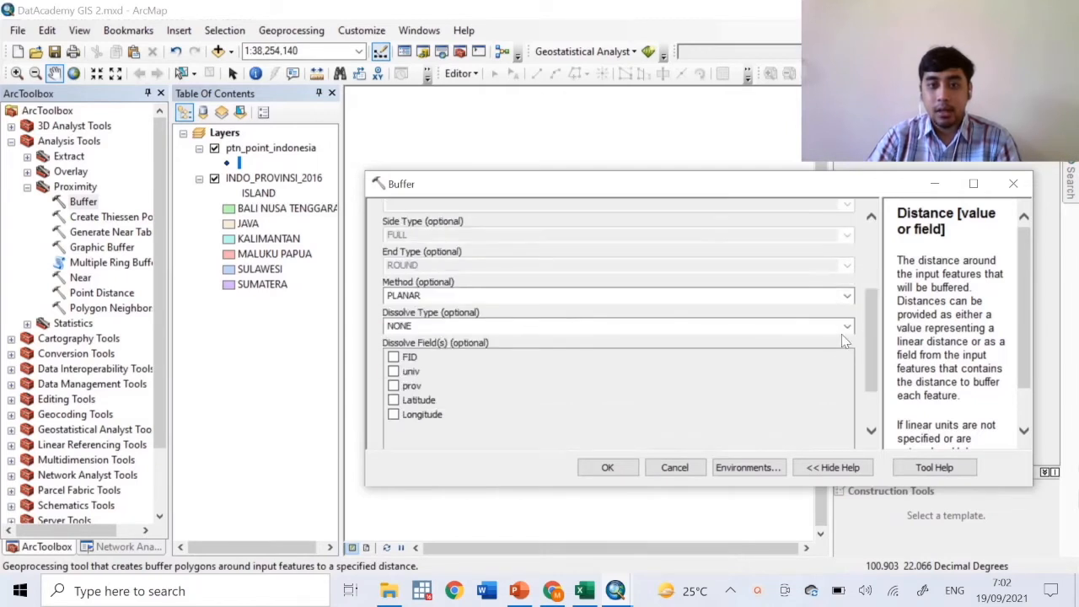
click(848, 329)
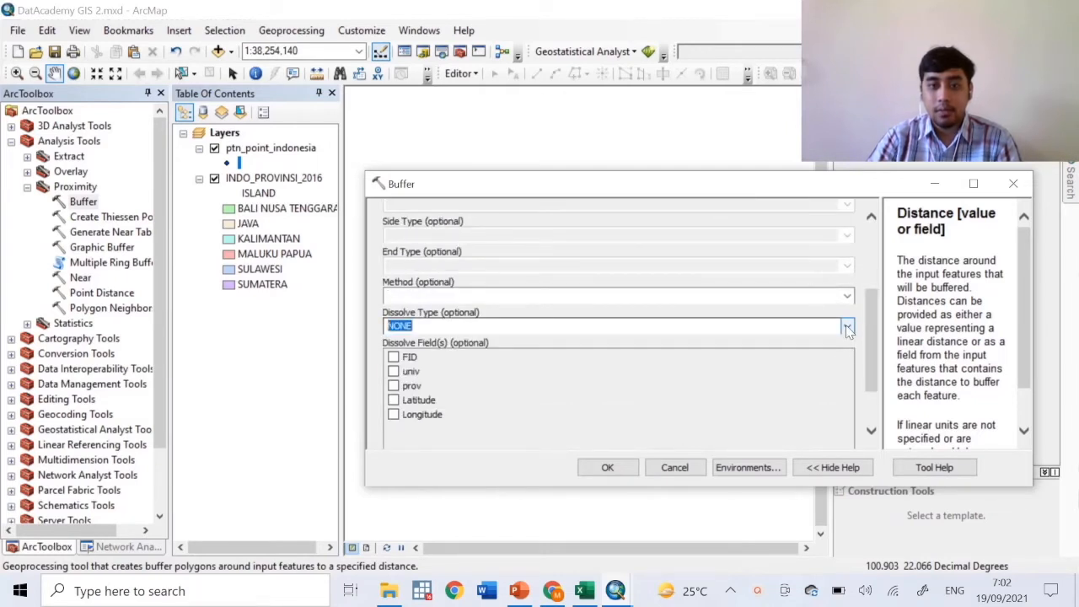
click(822, 344)
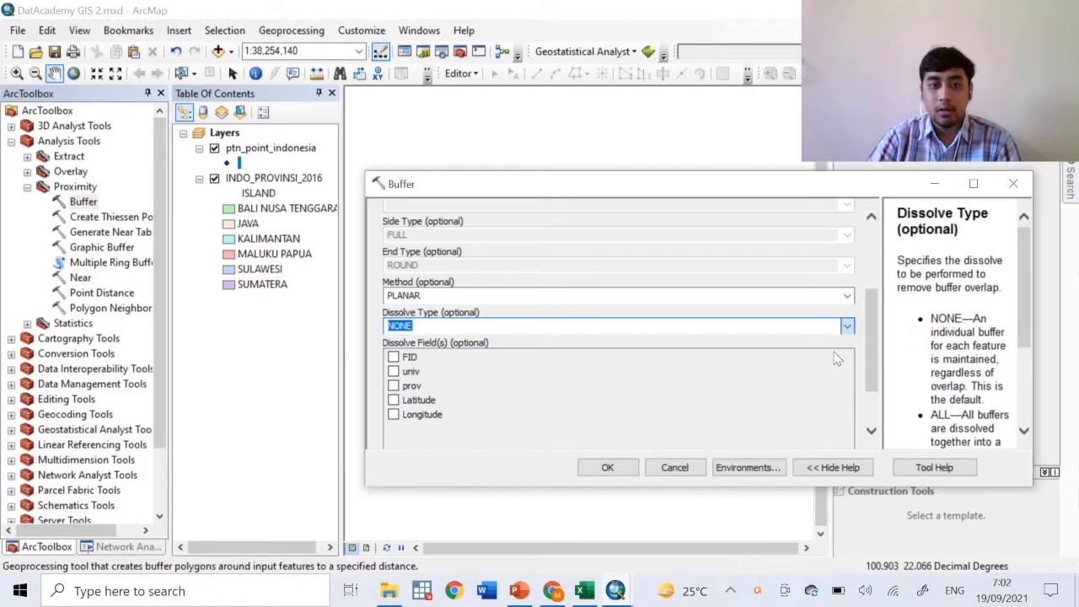
key(Down)
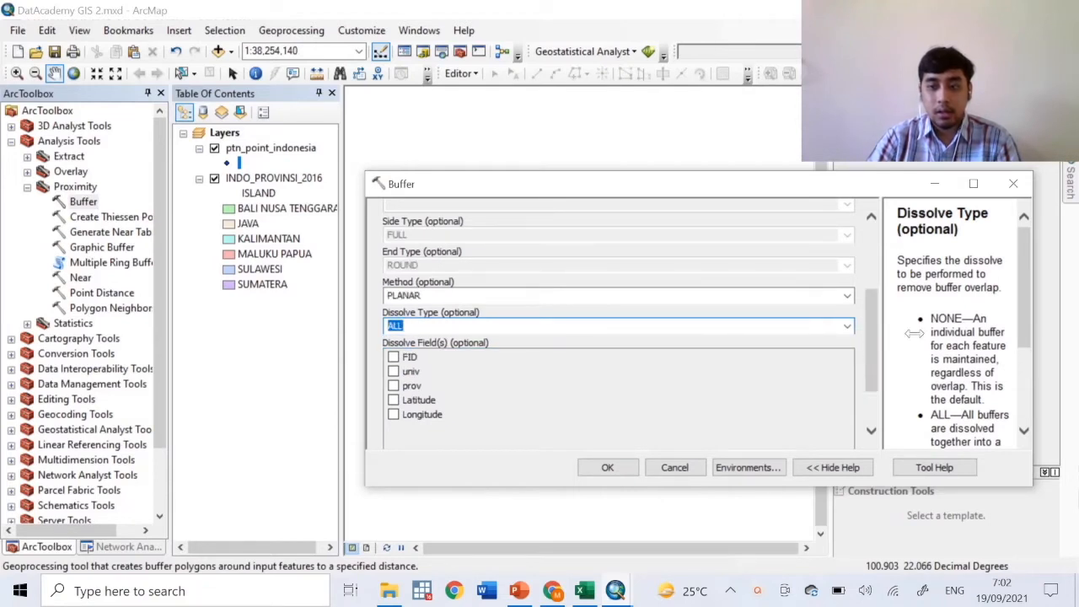
drag(1022, 319, 1022, 350)
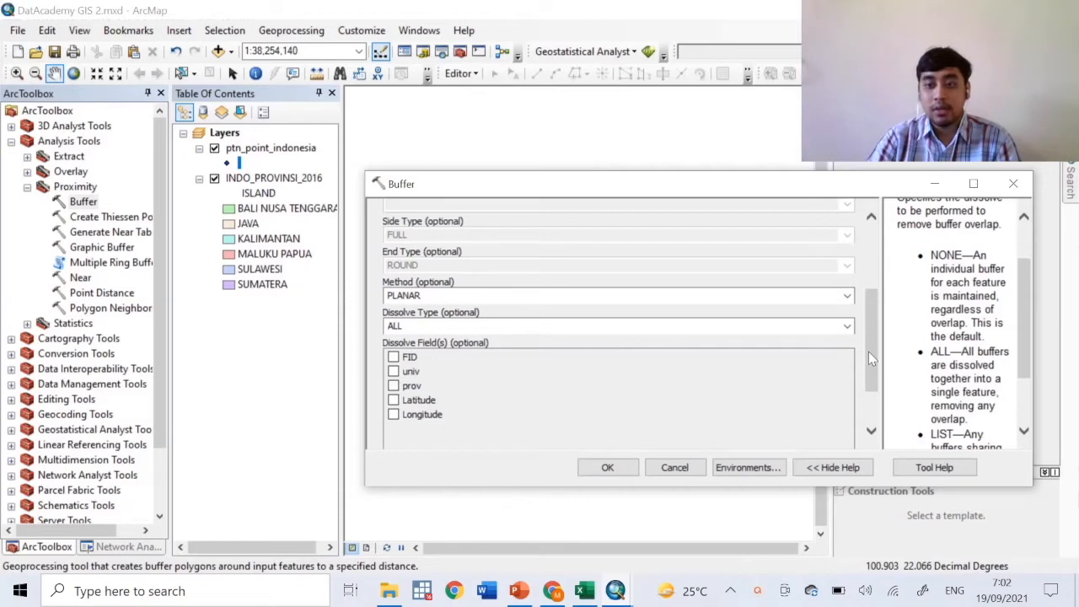
Review the buffer settings, run the Buffer tool on ptn_point_indonesia and dismiss its completion report
drag(869, 352, 871, 247)
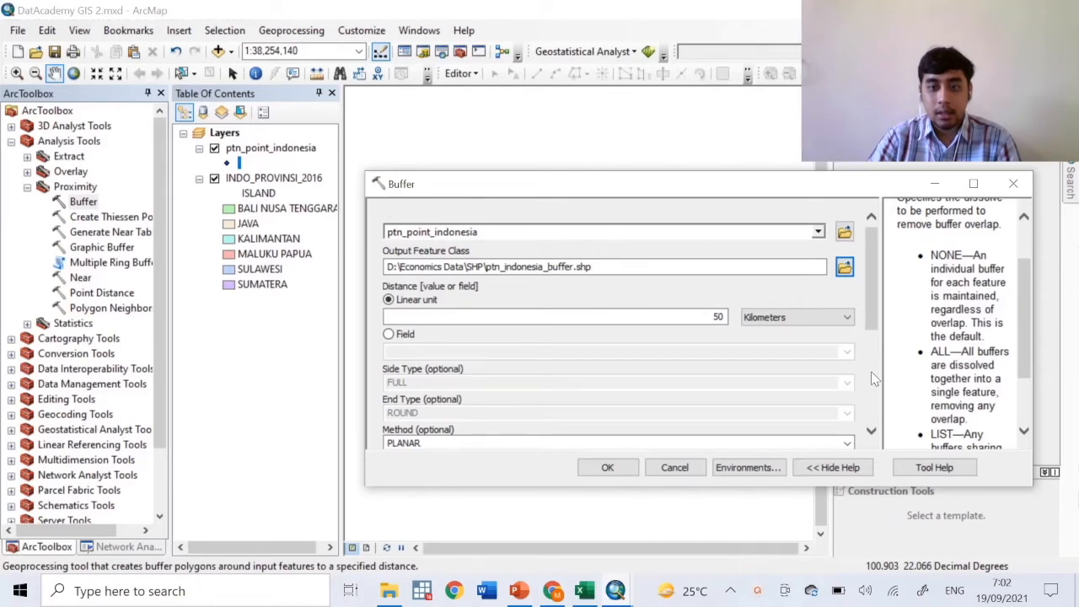
scroll(872, 369, down, 1)
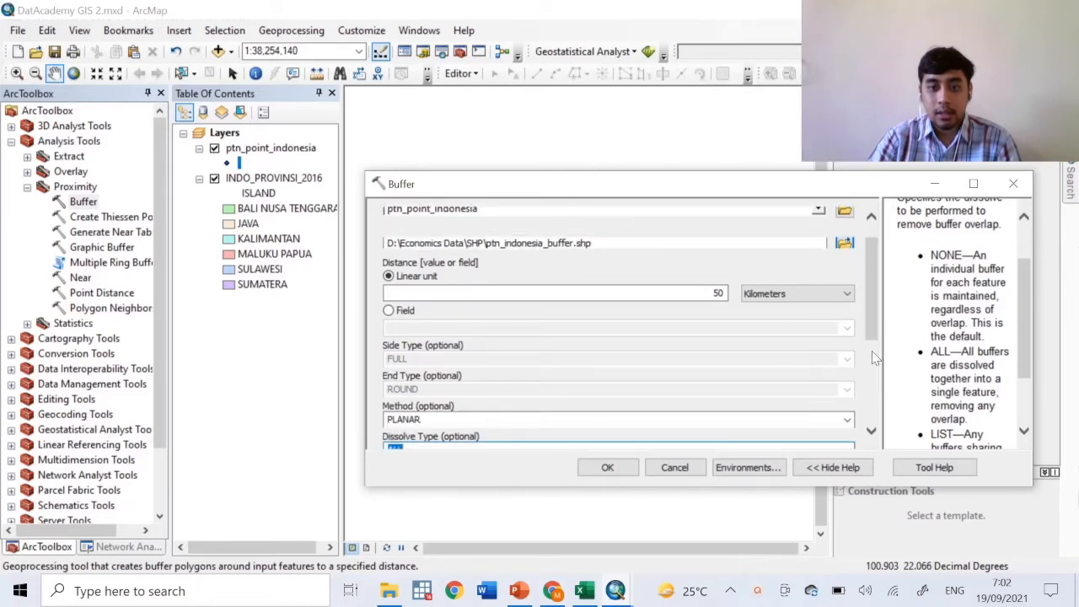
scroll(872, 351, down, 5)
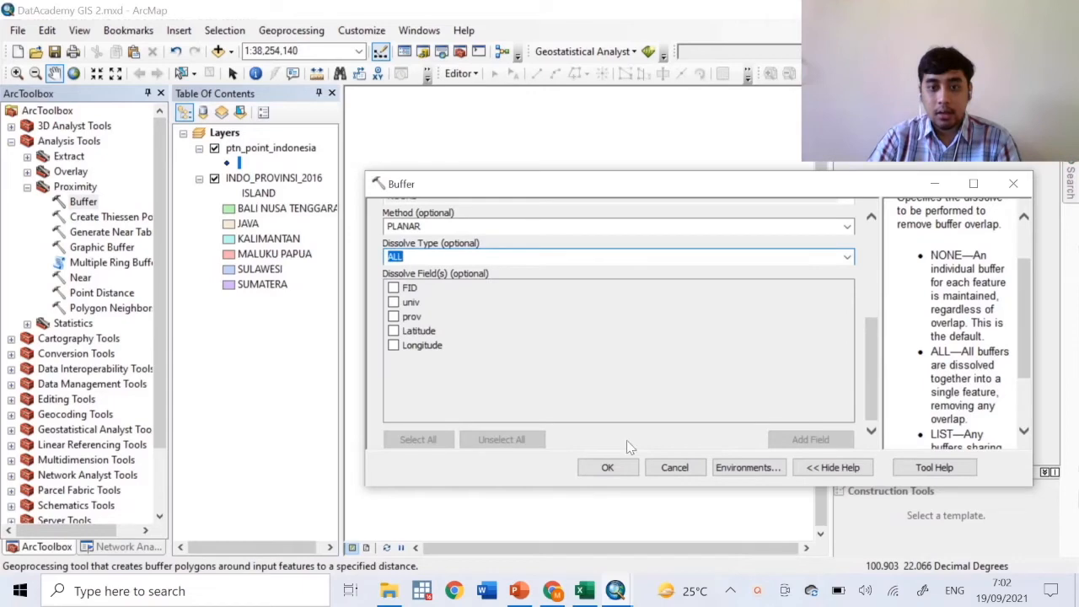
click(610, 469)
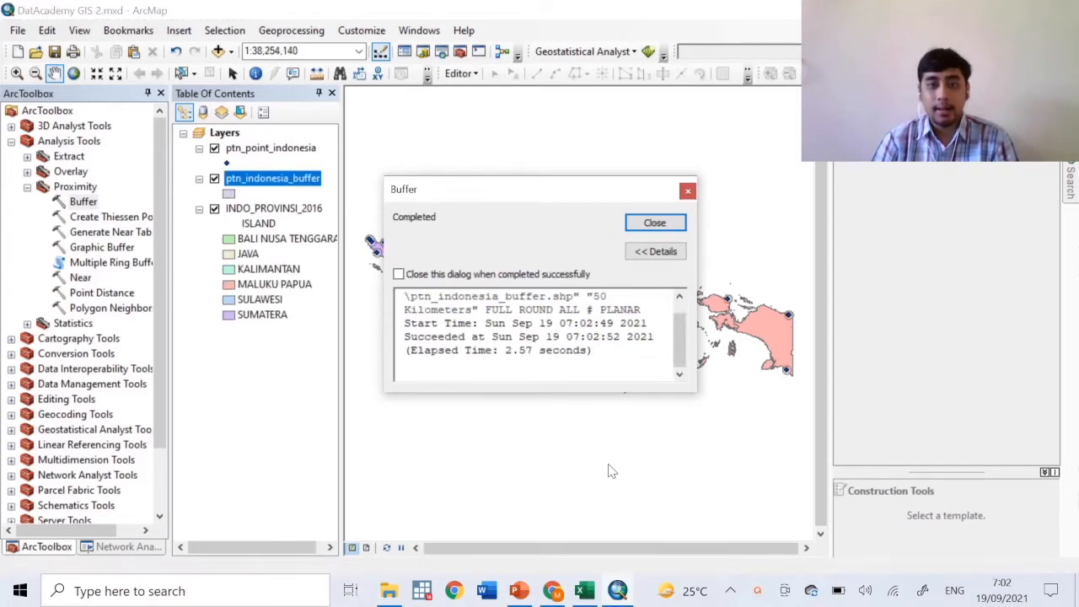
click(655, 223)
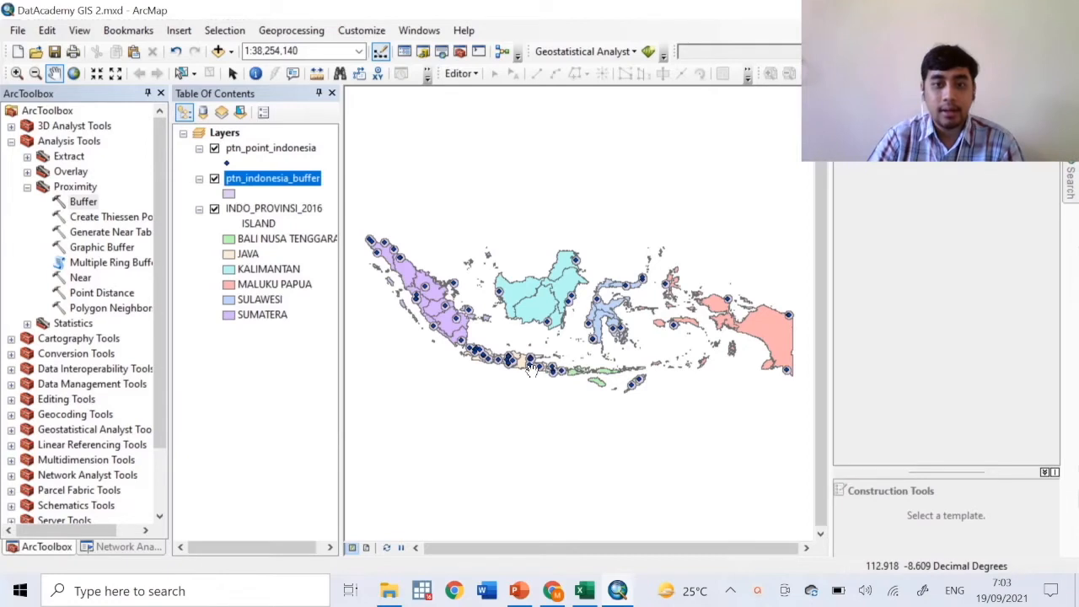
Set the map scale to 1:25,000,000 in the data view
click(313, 50)
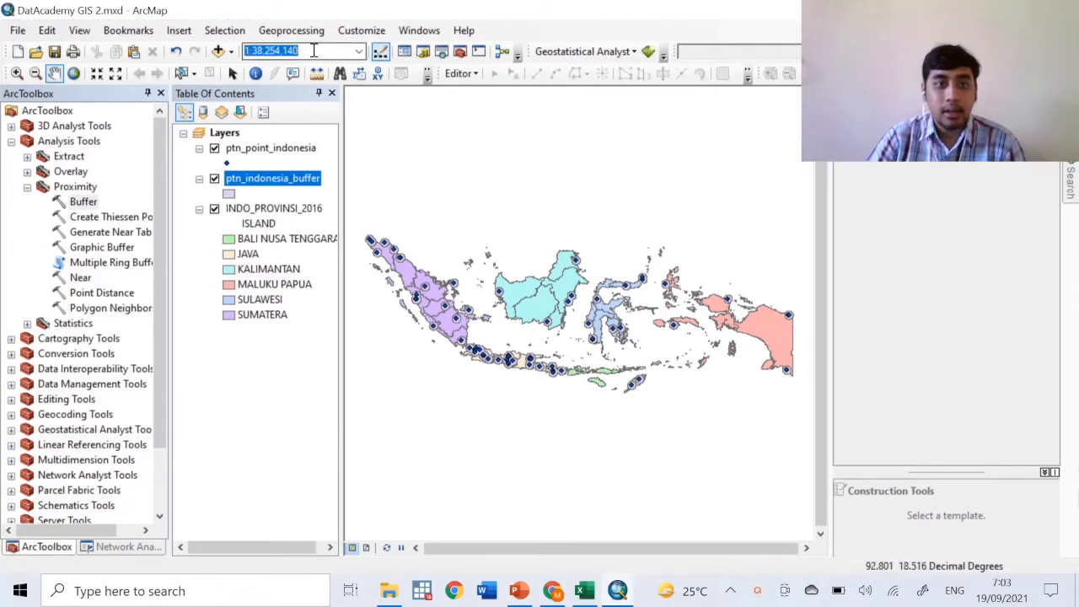
double_click(322, 50)
click(321, 54)
drag(295, 50, 252, 51)
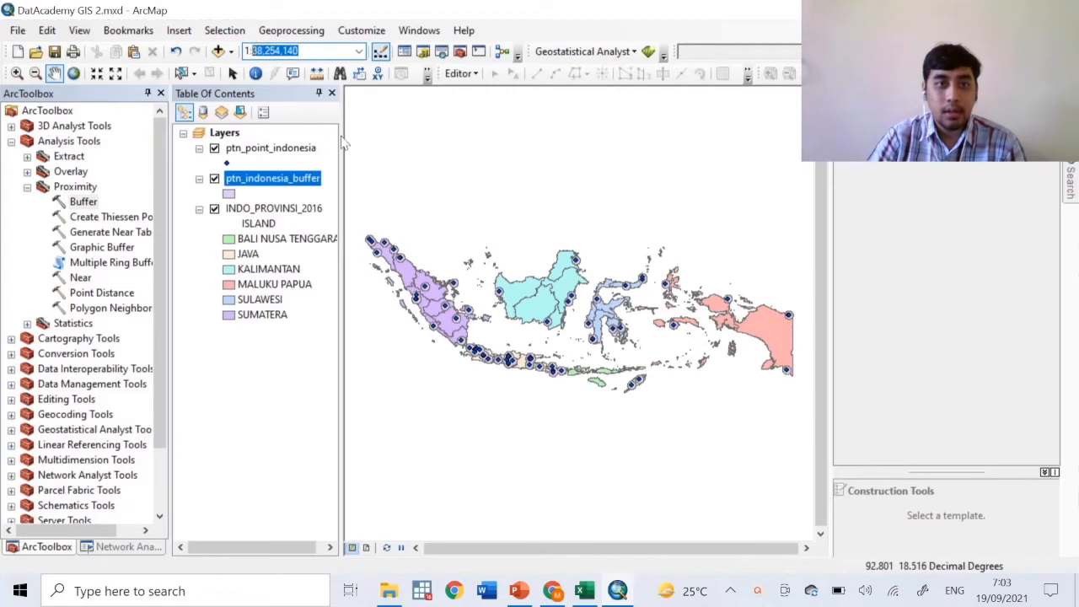
text(25,000,000)
key(Return)
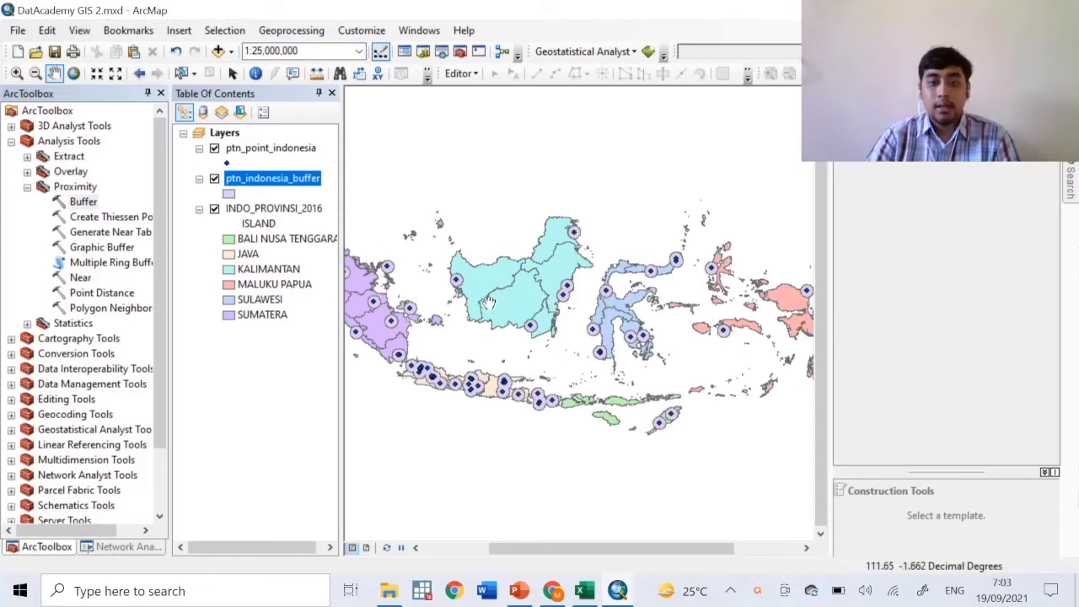
Examine the 50-kilometer buffers around the points across the Indonesian islands, from Sumatra to Papua
drag(470, 319, 511, 318)
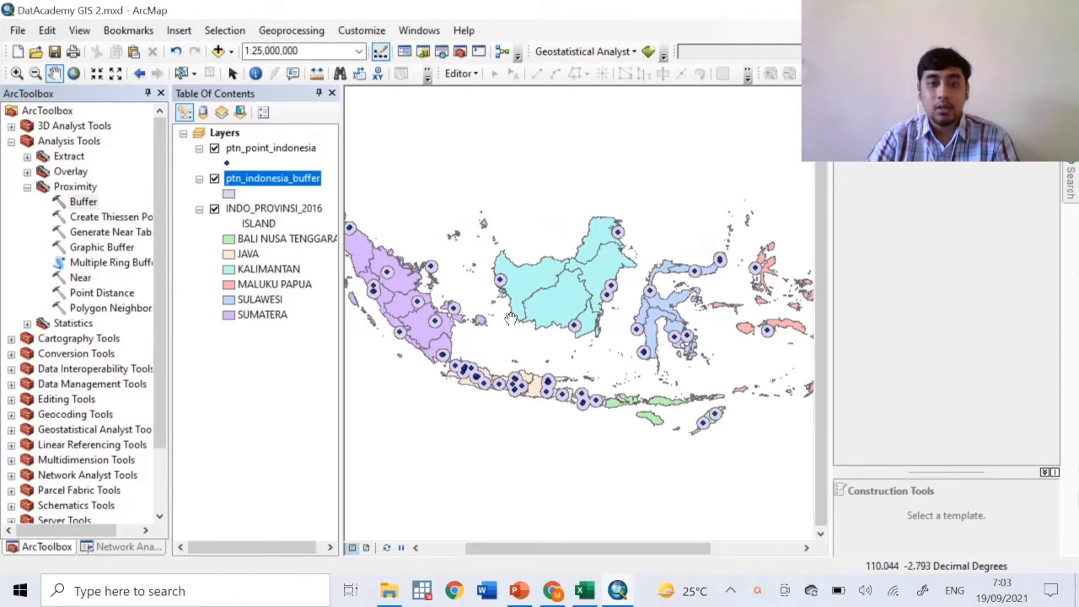
drag(506, 319, 550, 325)
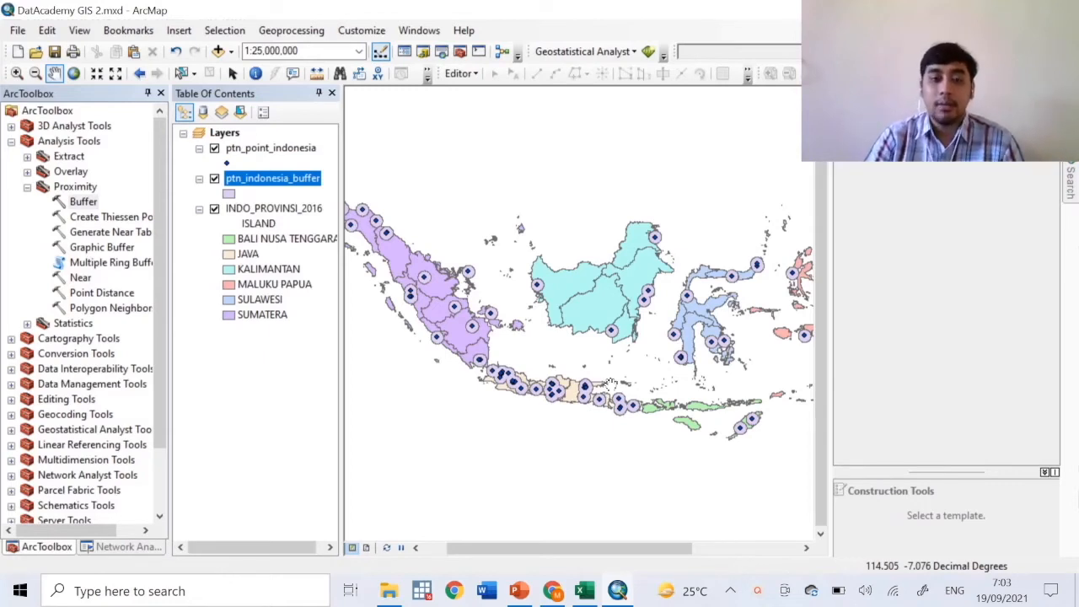
drag(456, 310, 510, 339)
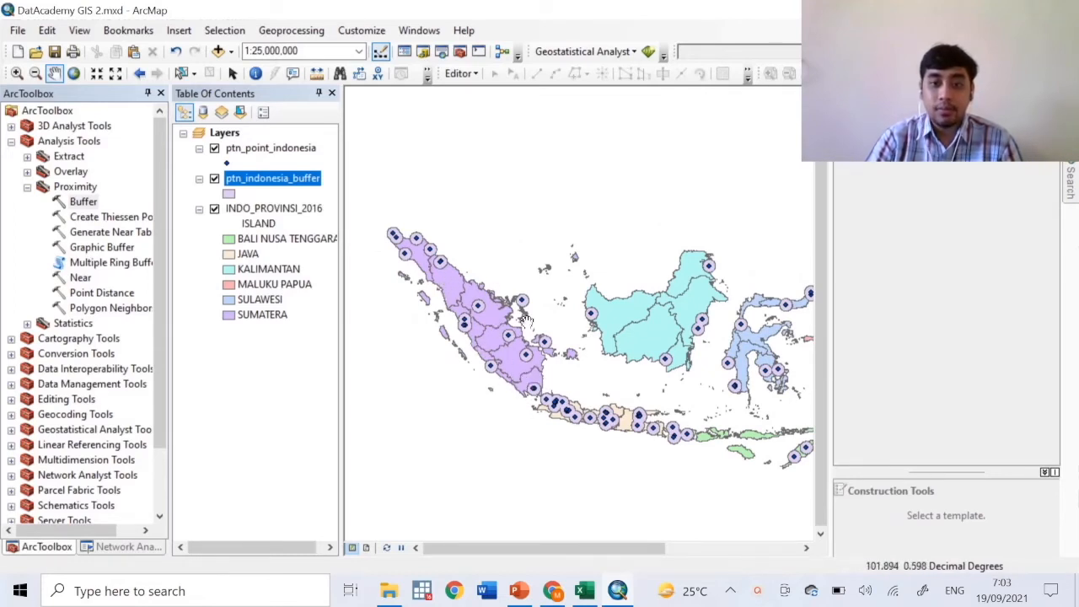
drag(651, 331, 597, 322)
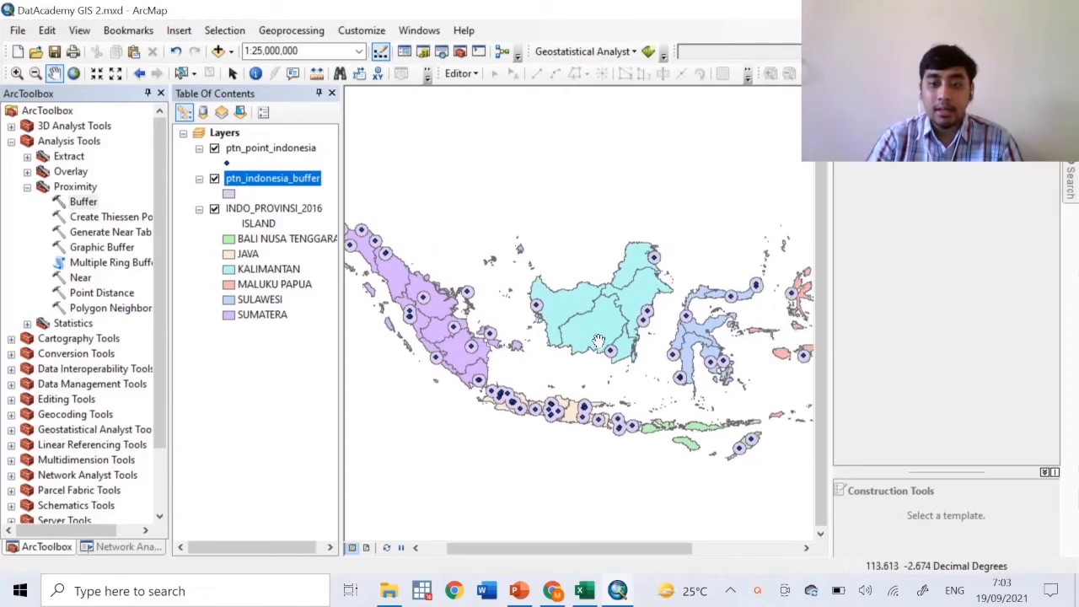
drag(698, 465, 624, 472)
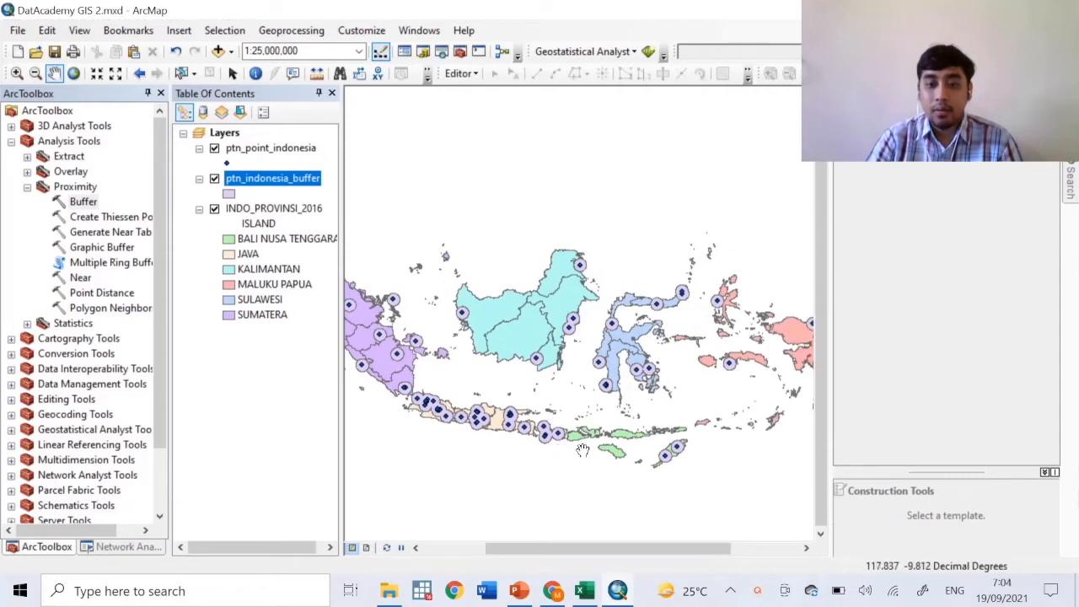
drag(622, 439, 592, 444)
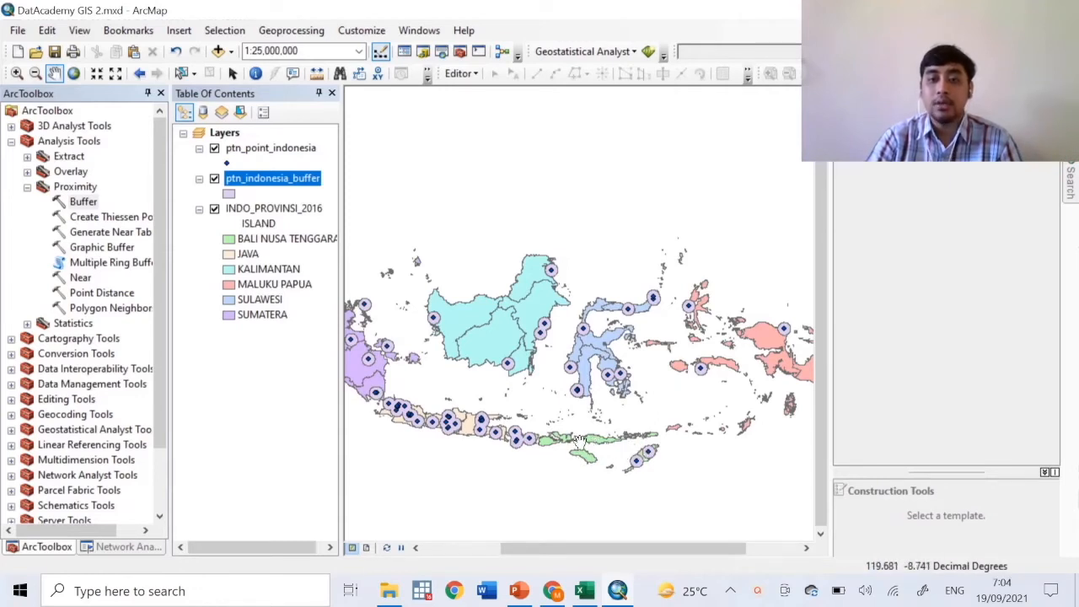
drag(748, 449, 690, 439)
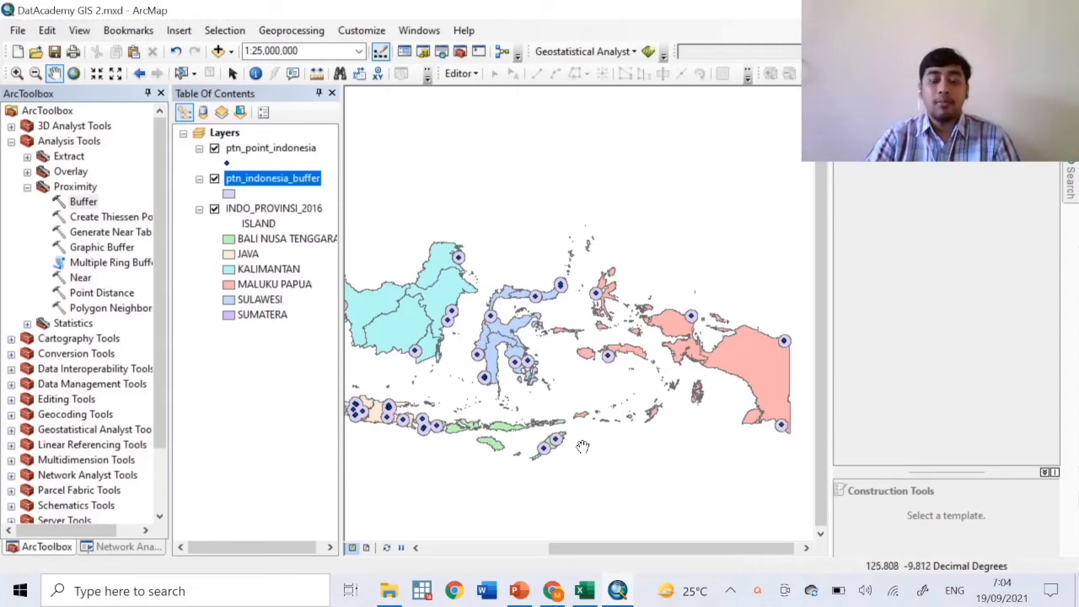
drag(494, 424, 585, 421)
drag(536, 397, 560, 407)
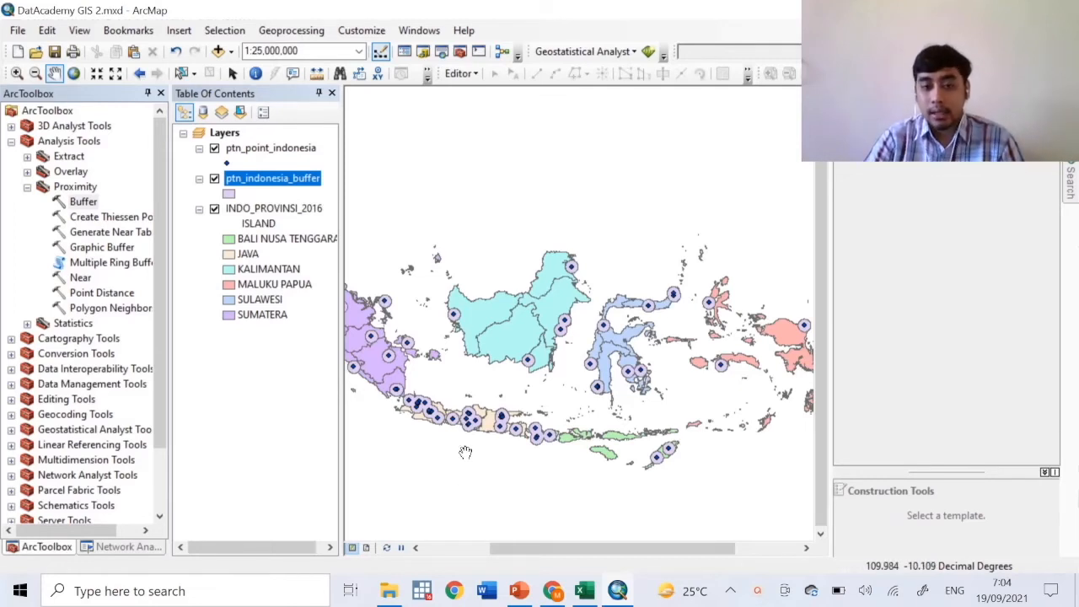
Switch to the layout view and clear the map scale down to its 1: prefix for a new value
click(367, 549)
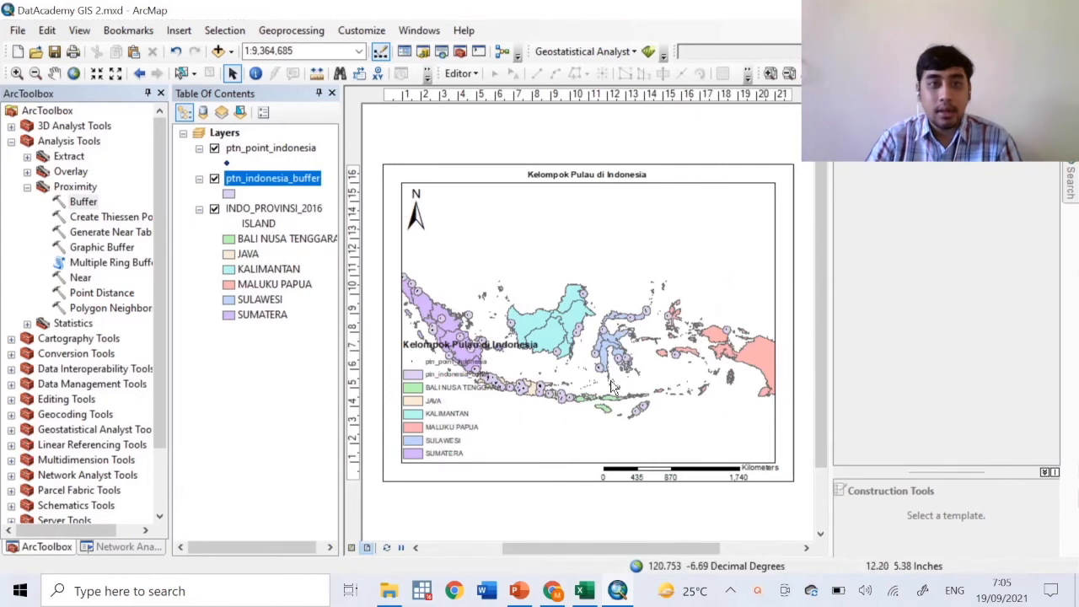
click(312, 49)
click(312, 49)
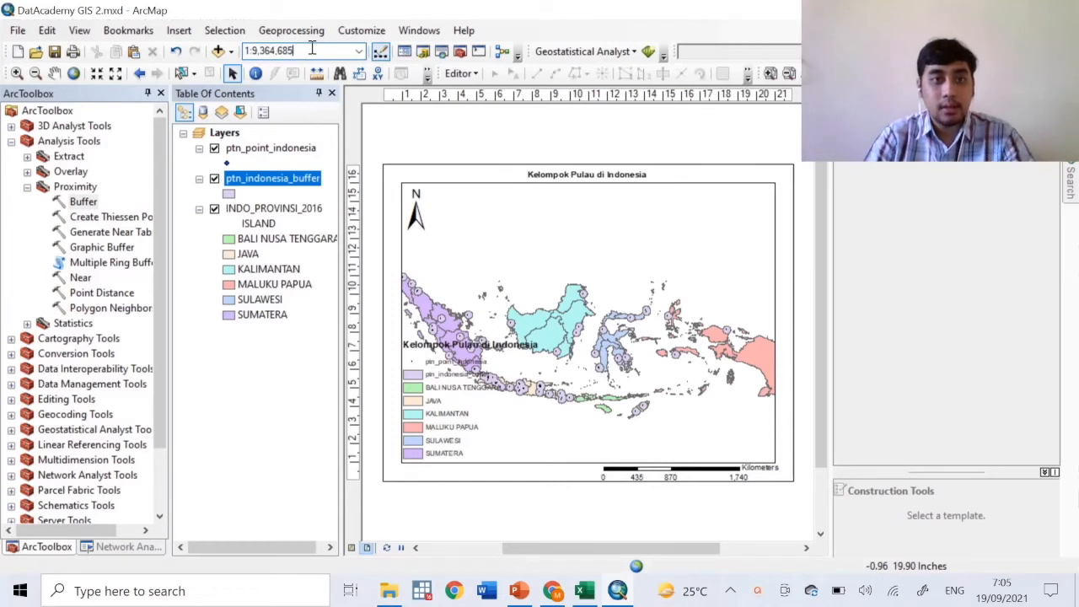
key(BackSpace)
key(BackSpace)
key(BackSpace)
key(BackSpace)
key(BackSpace)
key(BackSpace)
key(BackSpace)
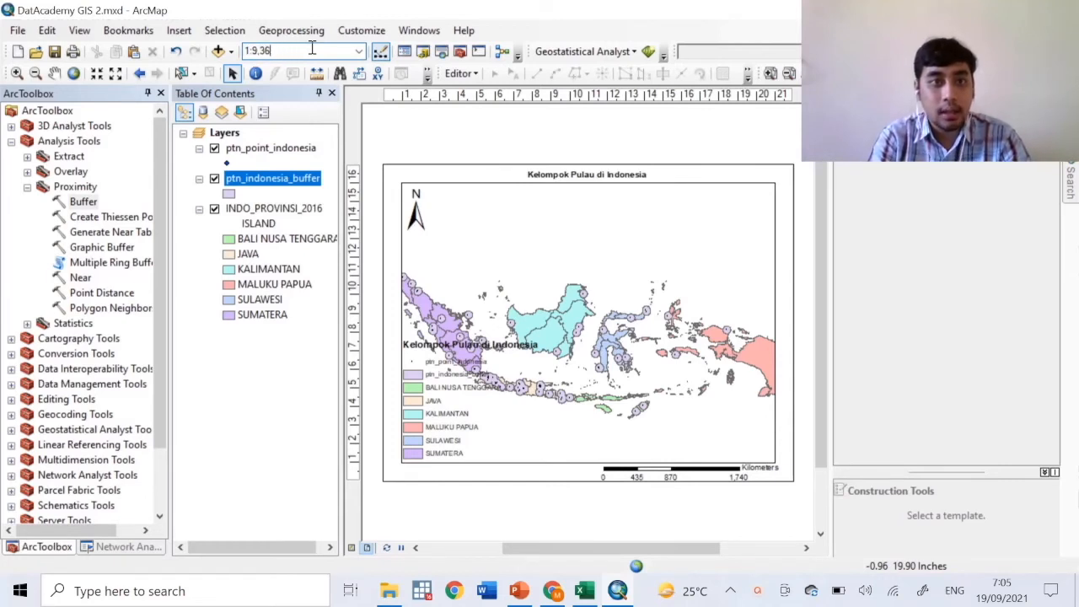
key(BackSpace)
key(BackSpace)
key(BackSpace)
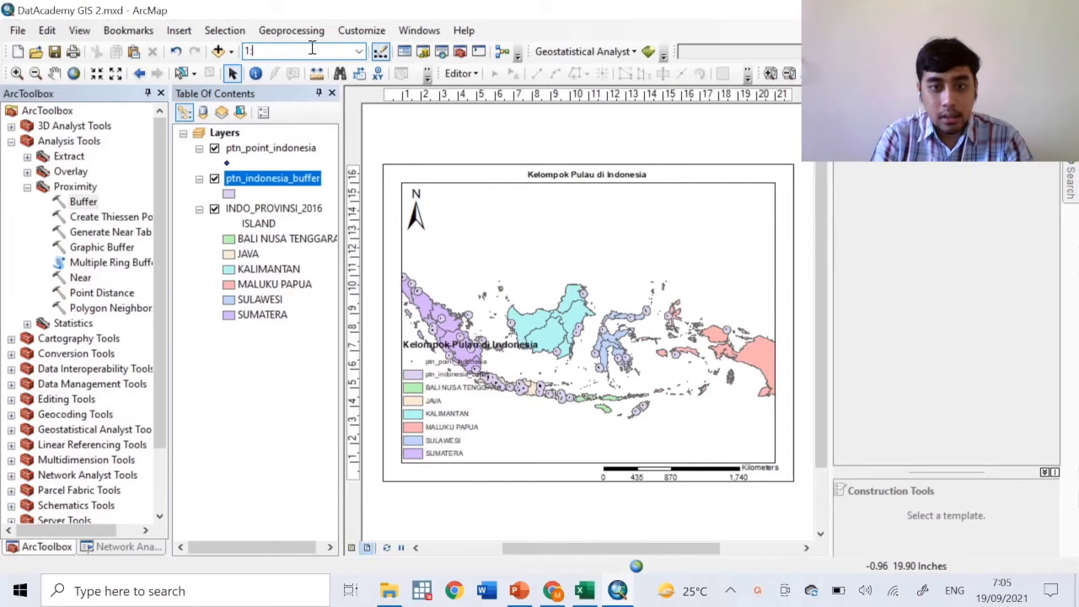
text(:)
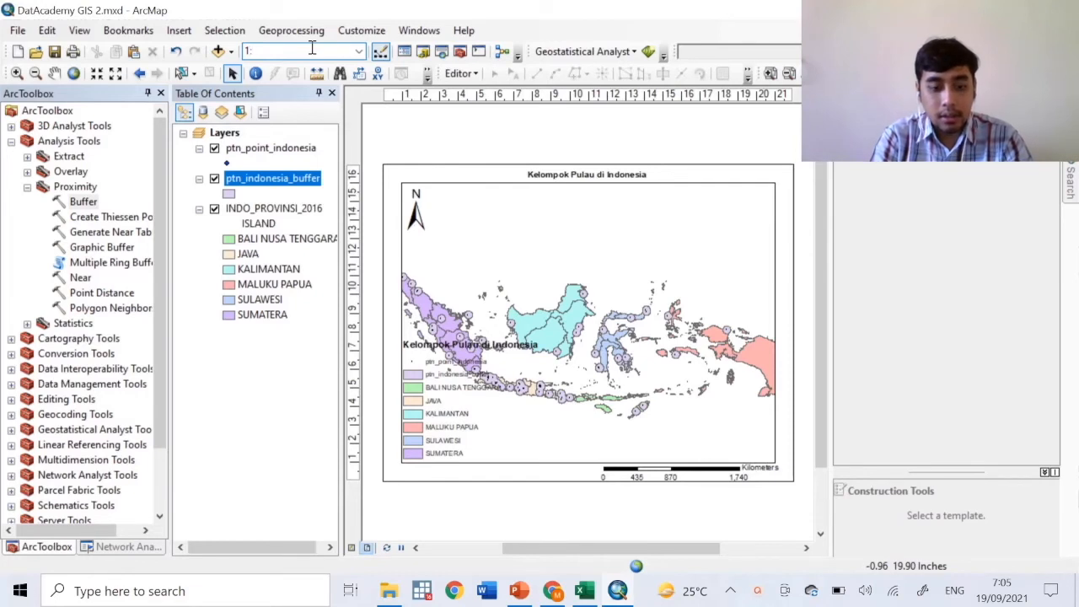